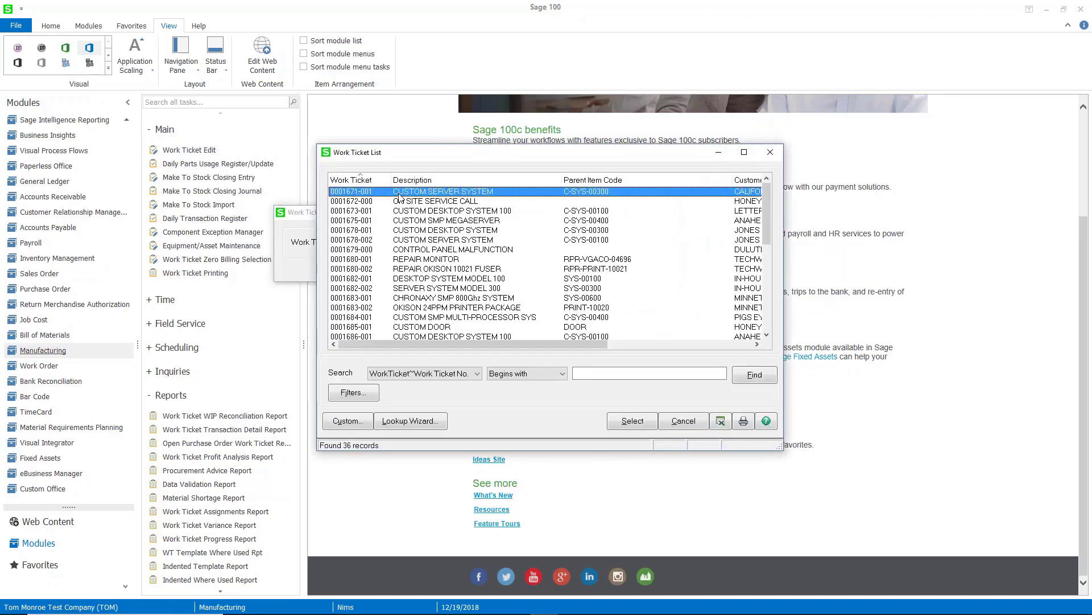
- Open the first CUSTOM SERVER SYSTEM work ticket for editing and bring up its printing options
{"action": "key", "text": "Return"}
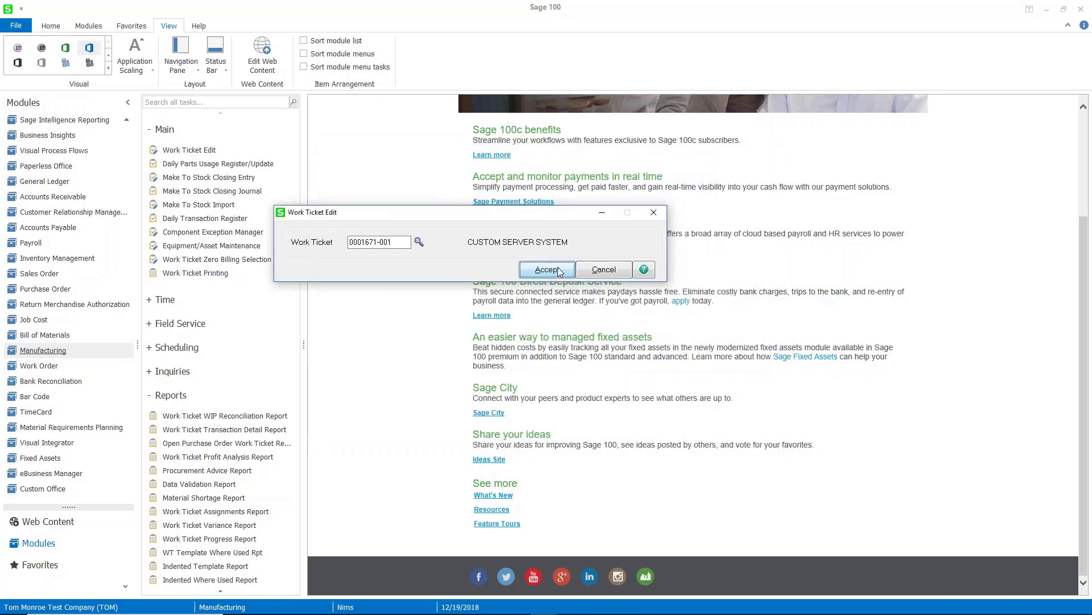
{"action": "key", "text": "Return"}
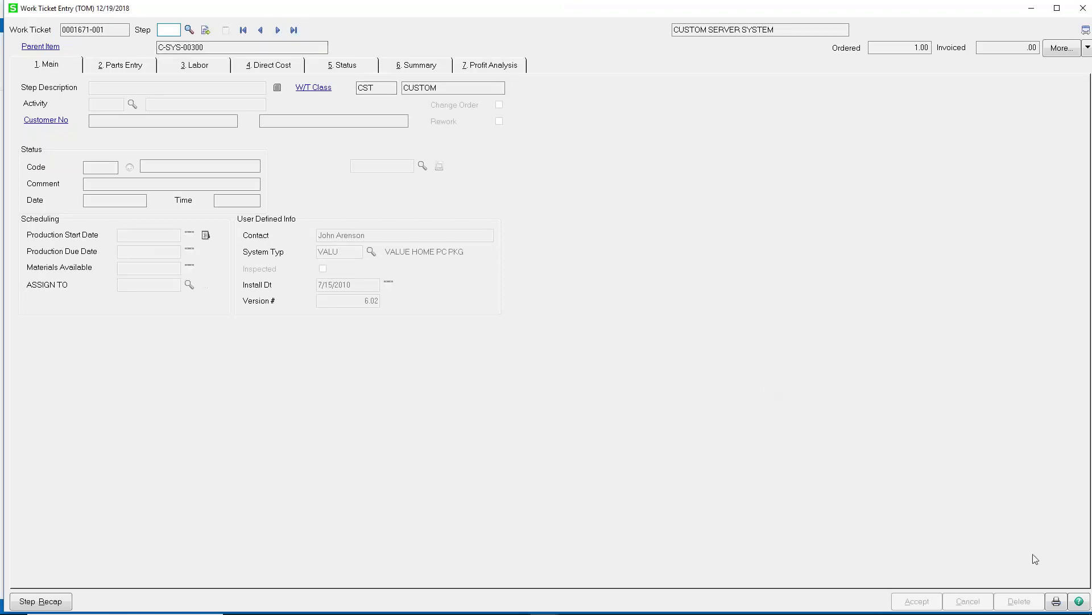
{"action": "left_click", "coordinate": [1056, 602]}
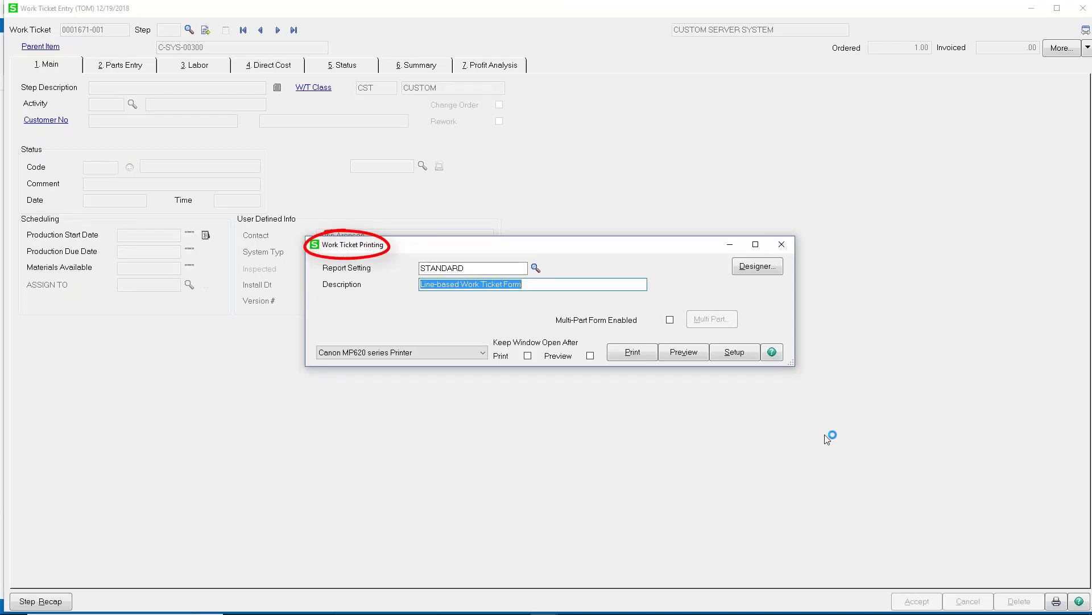
- Keep the printing window open after previewing, and preview the Line-based Work Ticket Form in a maximized window
{"action": "left_click", "coordinate": [591, 355]}
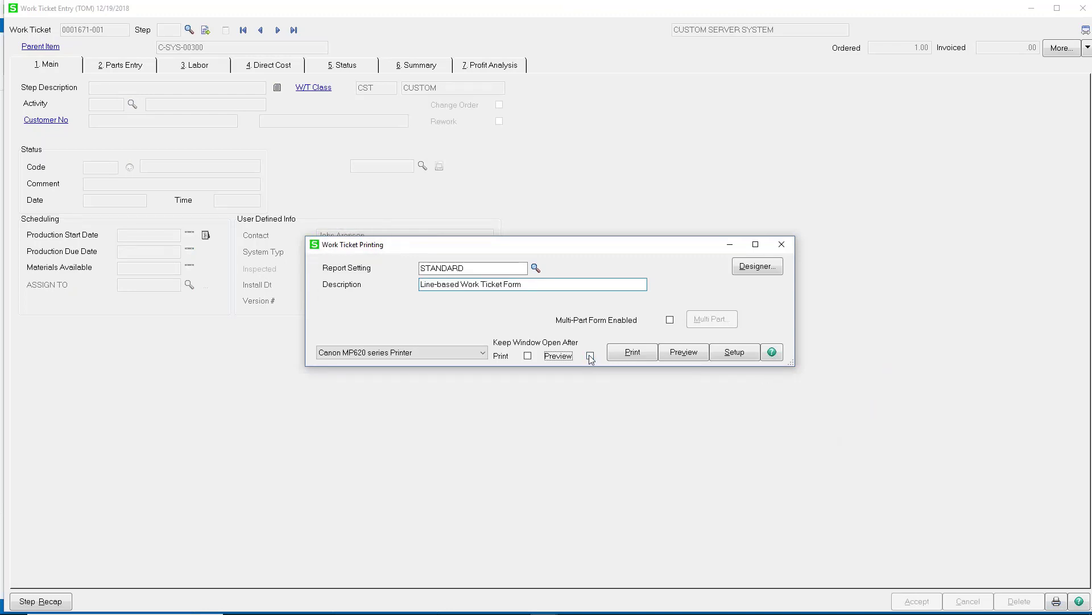
{"action": "left_click", "coordinate": [665, 357]}
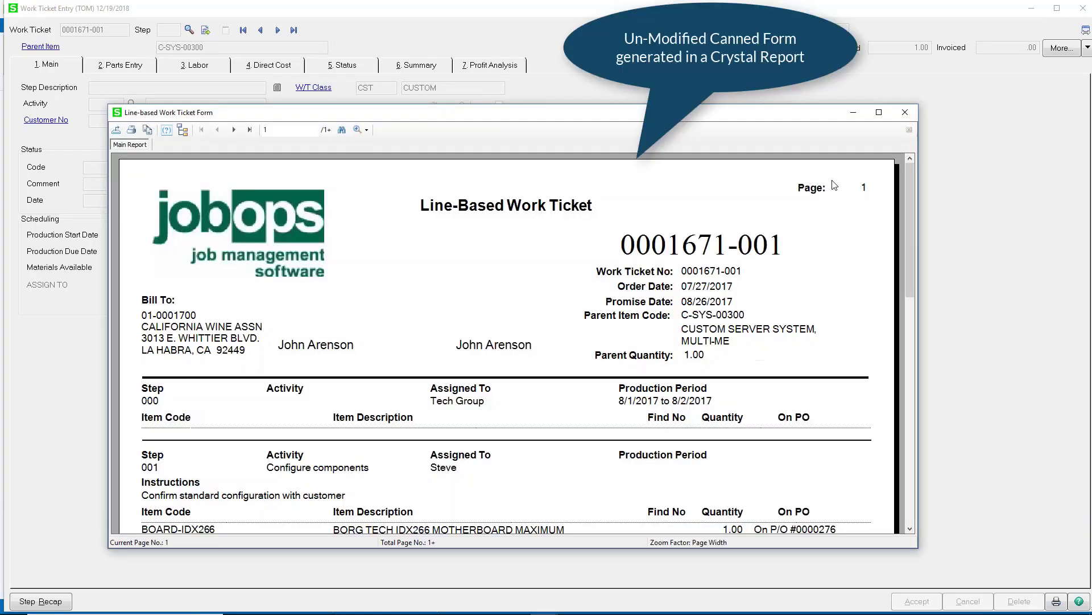
{"action": "left_click", "coordinate": [879, 113]}
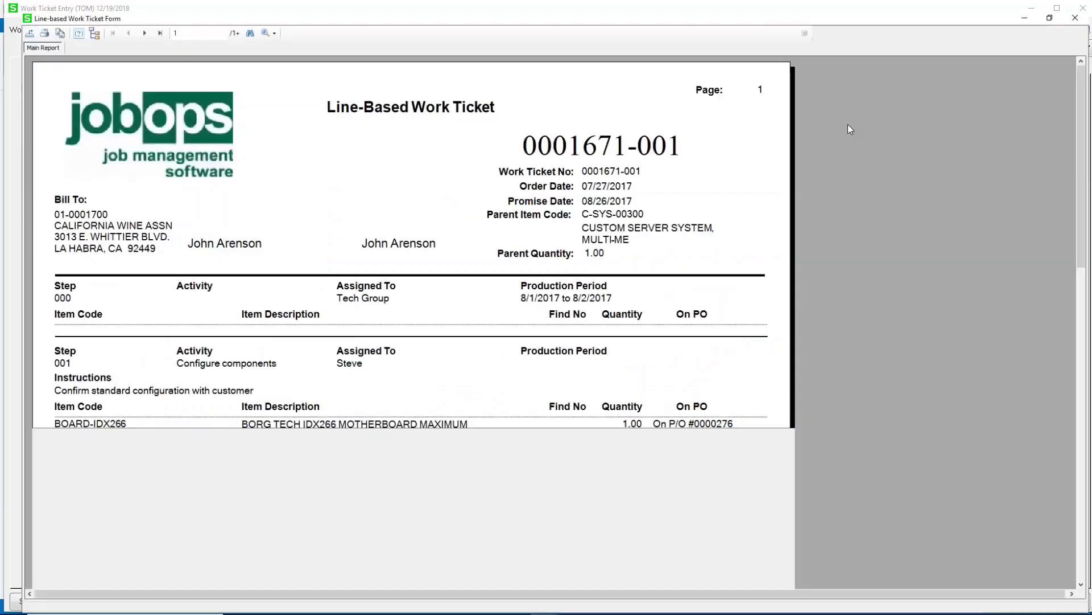
- Examine the previewed work ticket's logo, header details, step activities and component item lines
{"action": "left_click", "coordinate": [239, 126]}
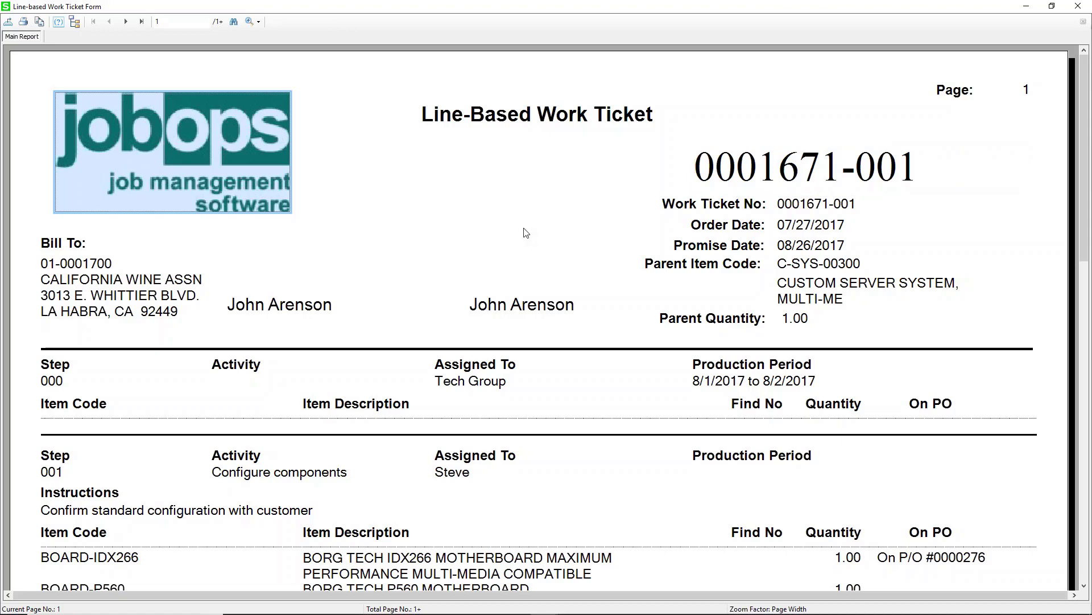
{"action": "scroll", "coordinate": [526, 232], "scroll_direction": "down", "scroll_amount": 1}
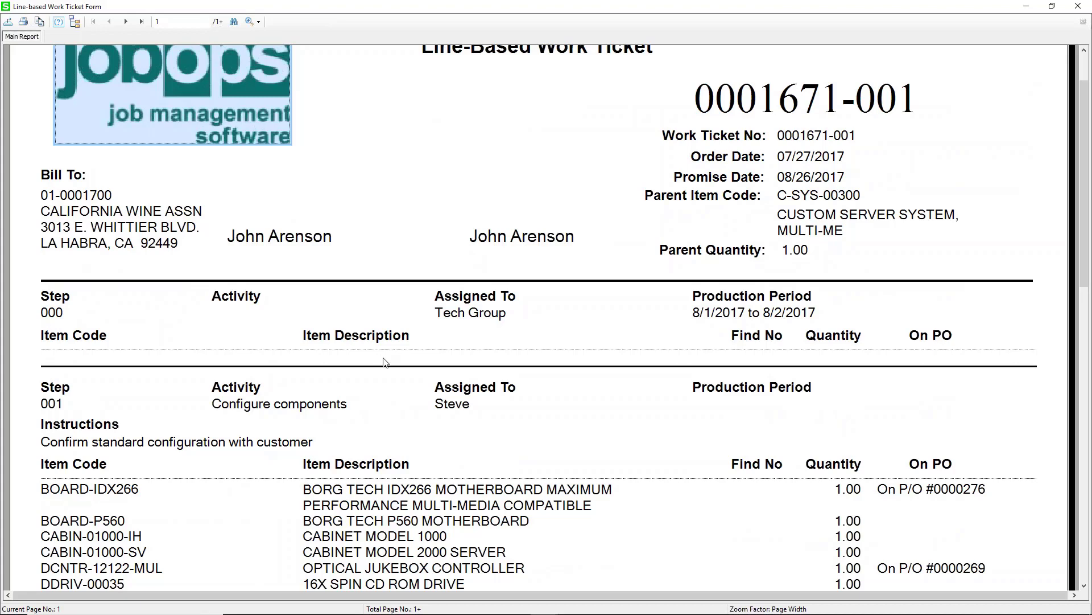
{"action": "scroll", "coordinate": [383, 360], "scroll_direction": "down", "scroll_amount": 1}
{"action": "left_click", "coordinate": [339, 339]}
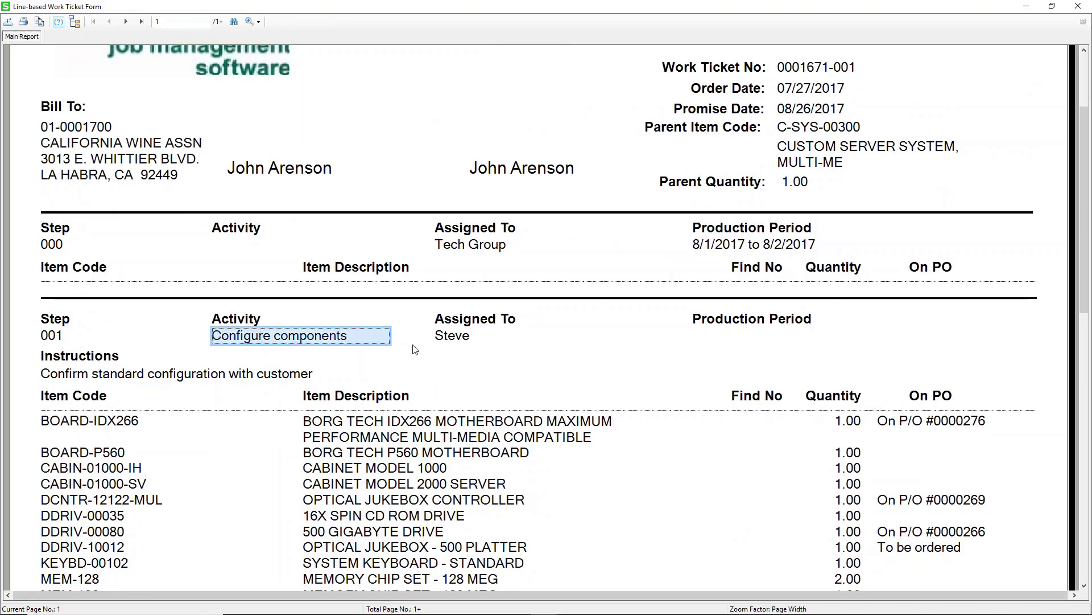
{"action": "scroll", "coordinate": [595, 369], "scroll_direction": "down", "scroll_amount": 2}
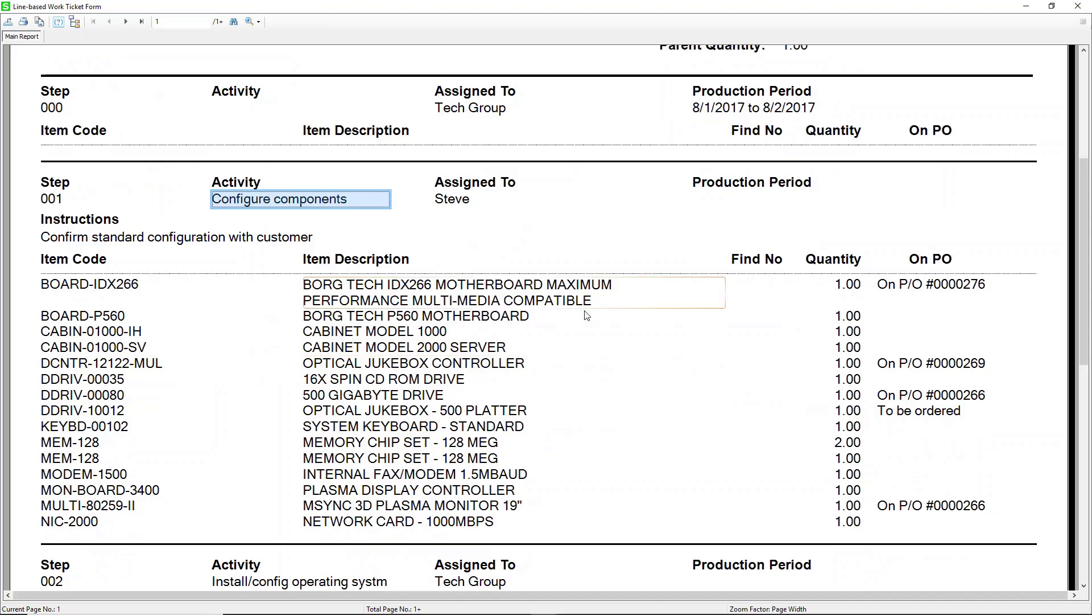
{"action": "scroll", "coordinate": [586, 316], "scroll_direction": "up", "scroll_amount": 1}
{"action": "scroll", "coordinate": [546, 318], "scroll_direction": "up", "scroll_amount": 3}
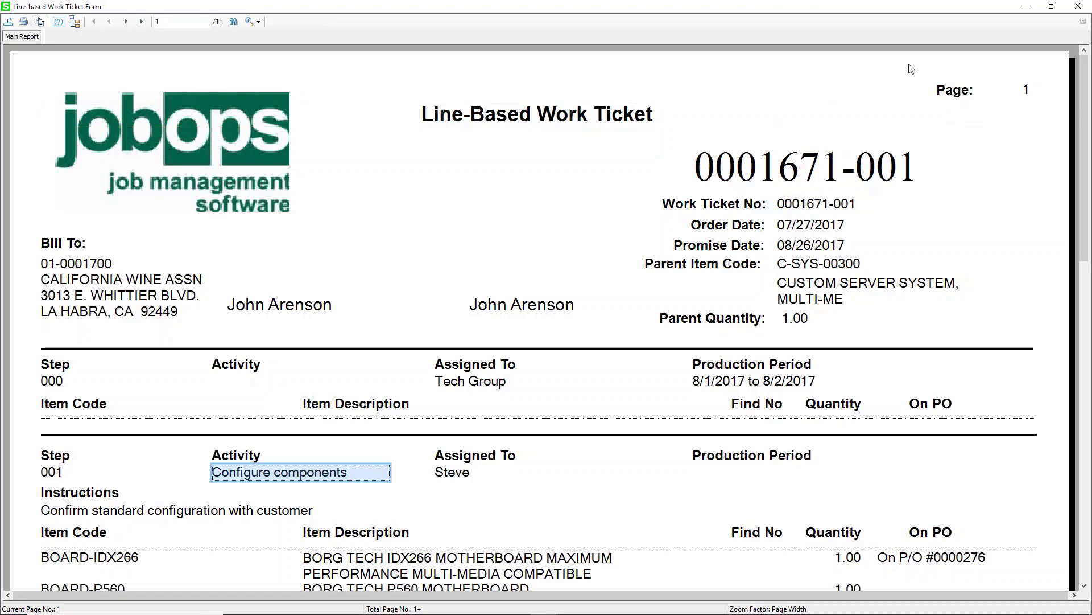
- Close the form preview and all the open work ticket printing, entry and edit windows
{"action": "left_click", "coordinate": [1071, 7]}
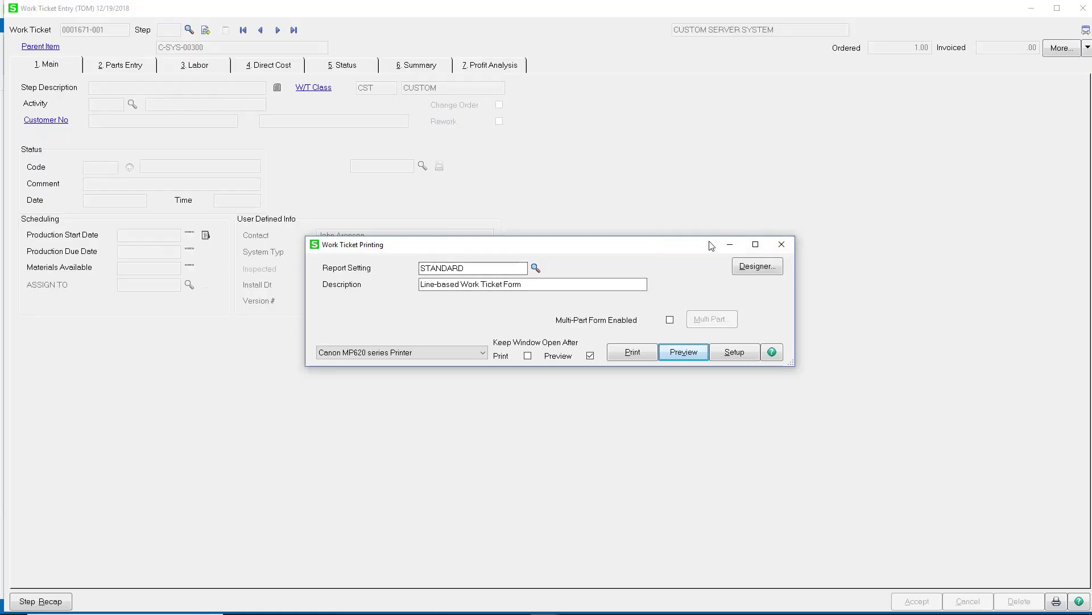
{"action": "left_click", "coordinate": [788, 249]}
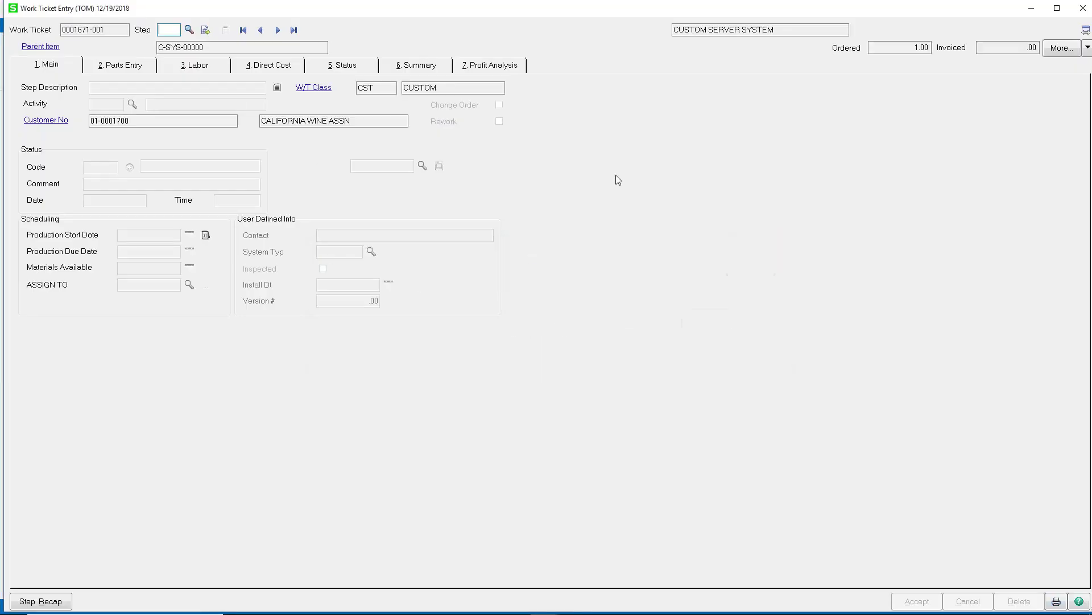
{"action": "left_click", "coordinate": [1081, 12]}
{"action": "left_click", "coordinate": [650, 207]}
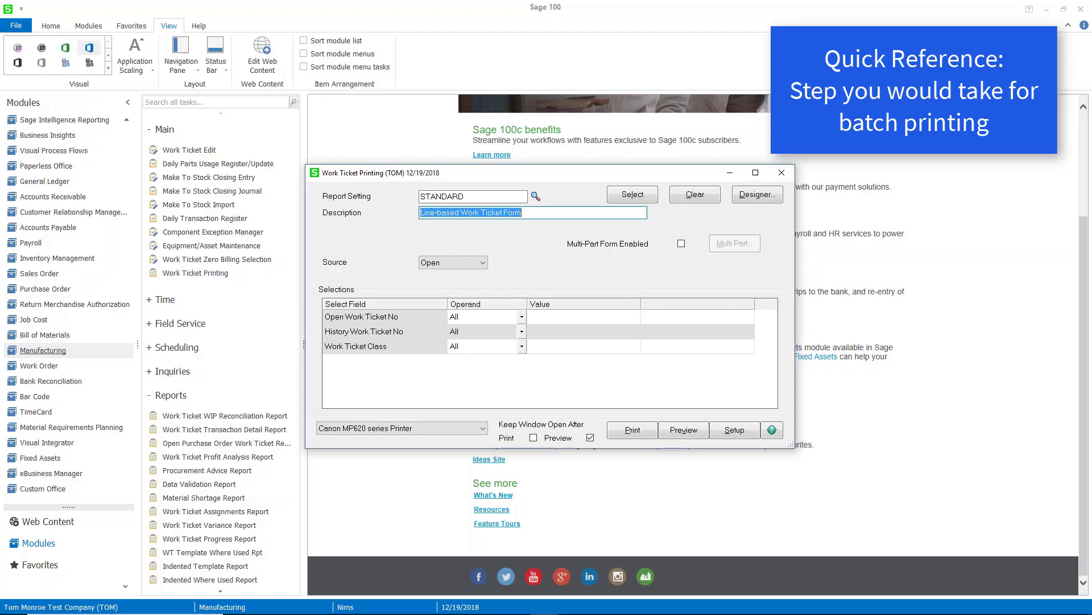
- Limit the open work ticket selection to step 000 of the first CUSTOM SERVER SYSTEM ticket
{"action": "left_click", "coordinate": [553, 318]}
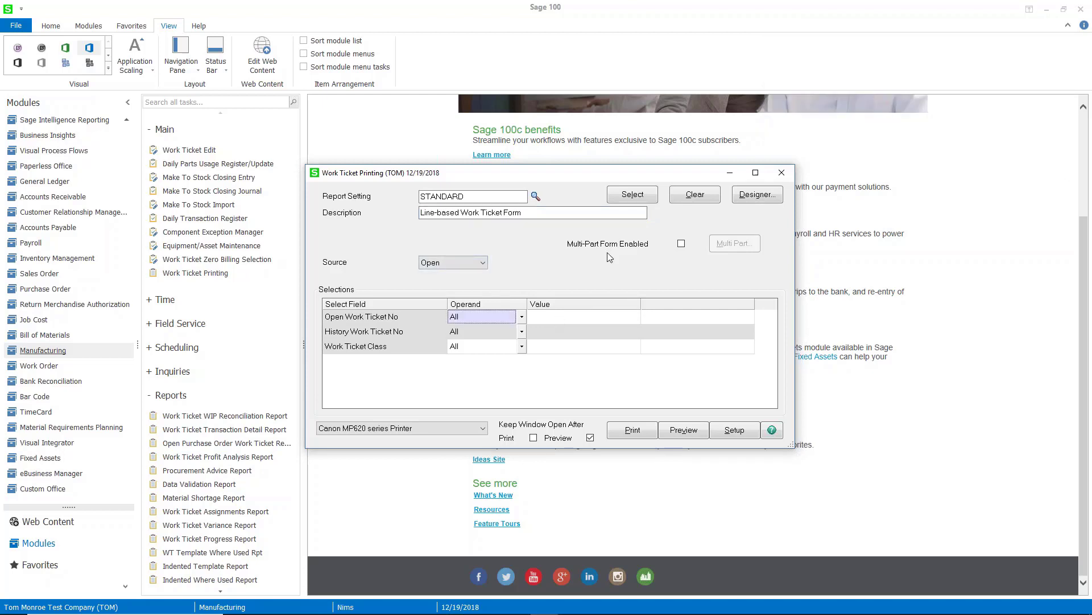
{"action": "left_click", "coordinate": [612, 318]}
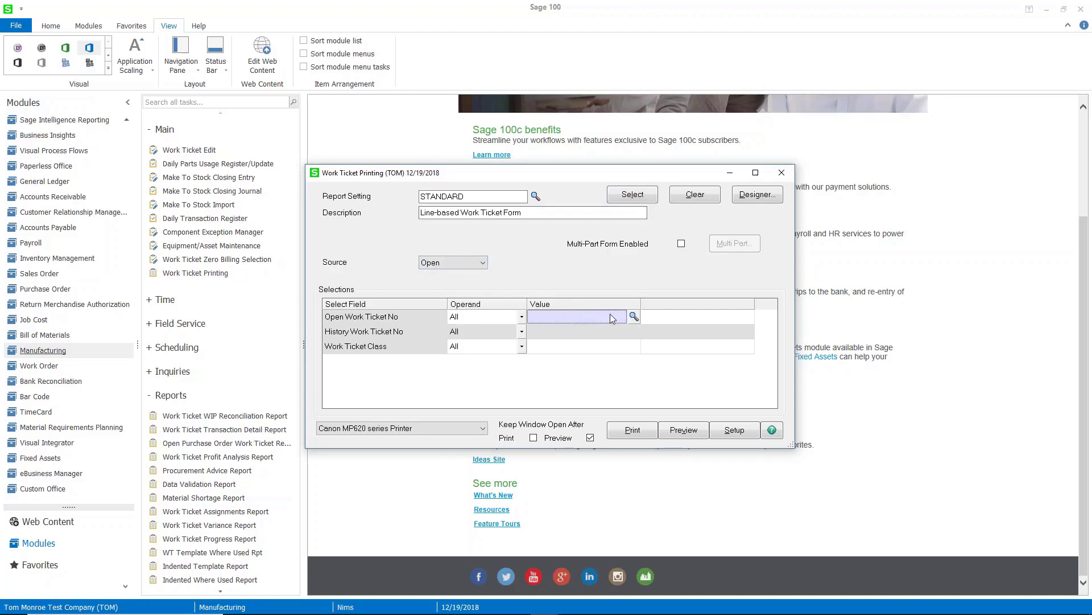
{"action": "left_click", "coordinate": [633, 317]}
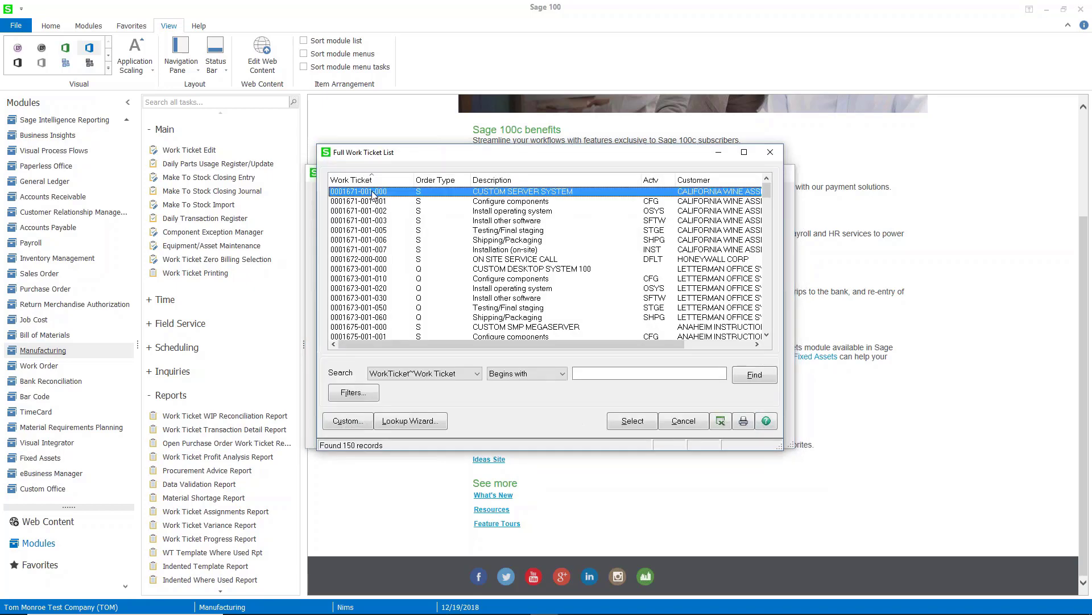
{"action": "double_click", "coordinate": [374, 194]}
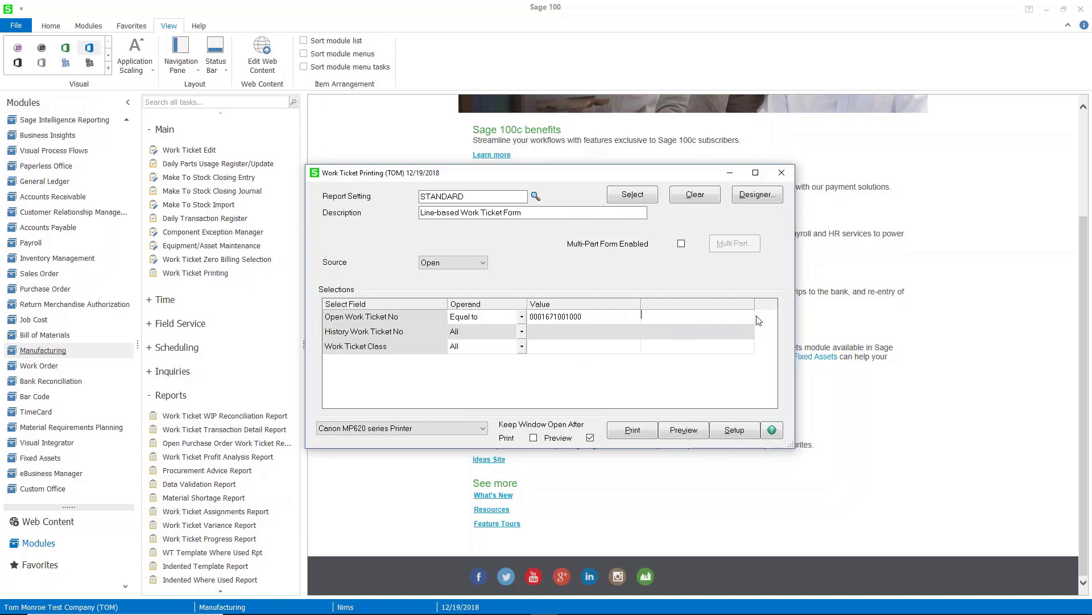
- Try to edit the start and end values of the open work ticket selection, and reset its operand to All
{"action": "left_click", "coordinate": [627, 319]}
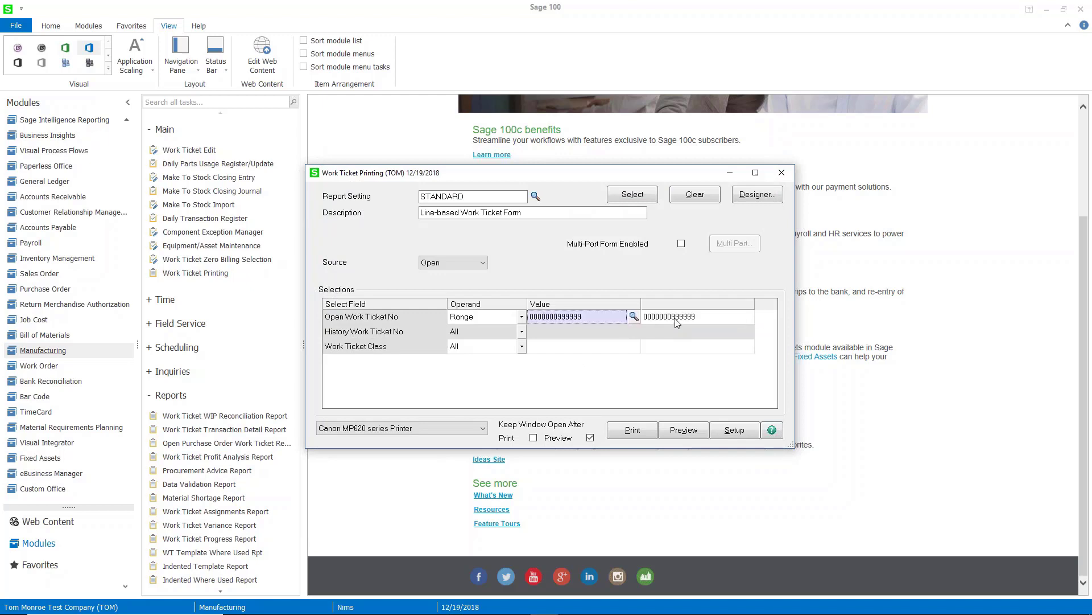
{"action": "left_click", "coordinate": [712, 318]}
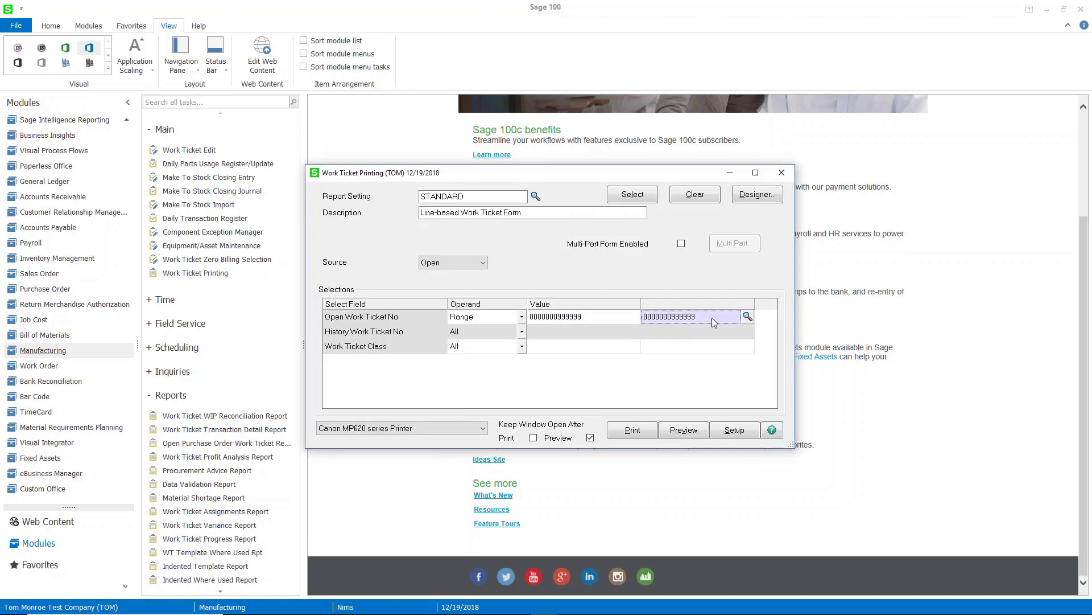
{"action": "left_click", "coordinate": [633, 318]}
{"action": "left_click", "coordinate": [633, 318]}
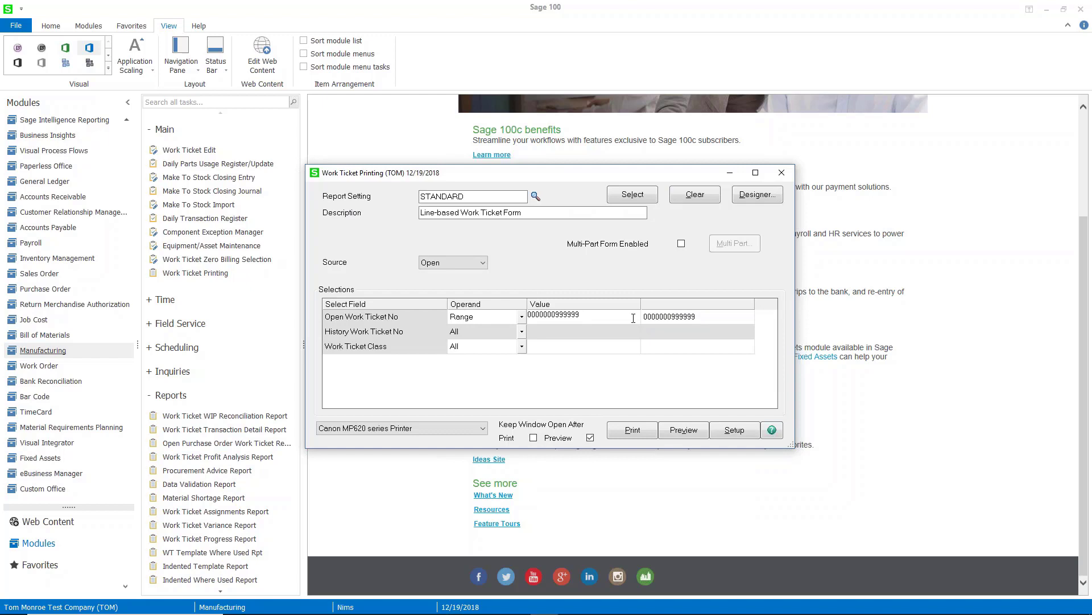
{"action": "double_click", "coordinate": [561, 318]}
{"action": "key", "text": "BackSpace"}
{"action": "key", "text": "Tab"}
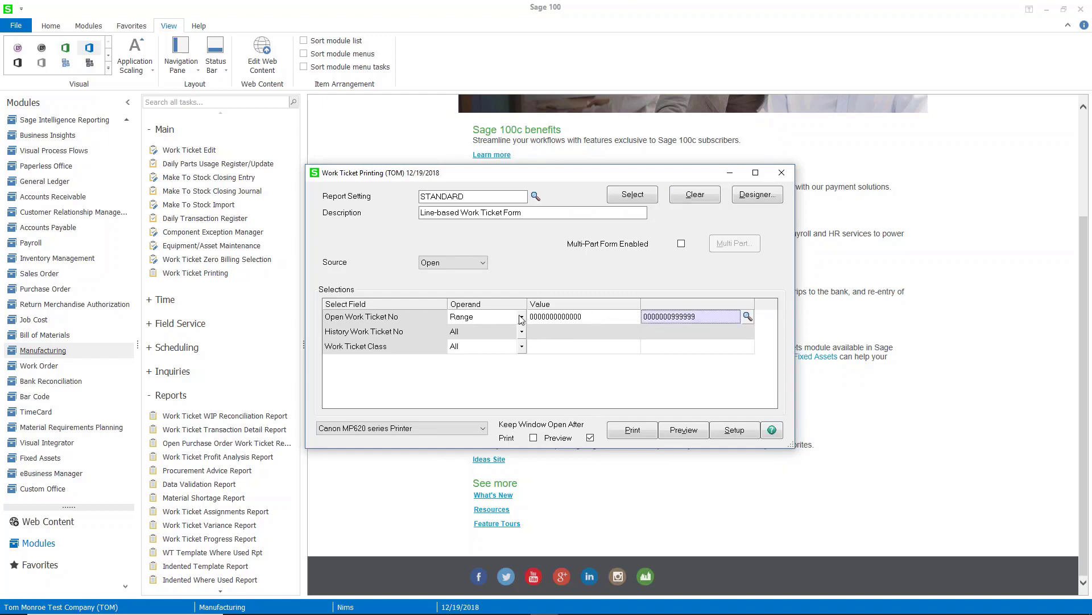
{"action": "left_click", "coordinate": [521, 317]}
{"action": "left_click", "coordinate": [498, 330]}
{"action": "left_click", "coordinate": [592, 317]}
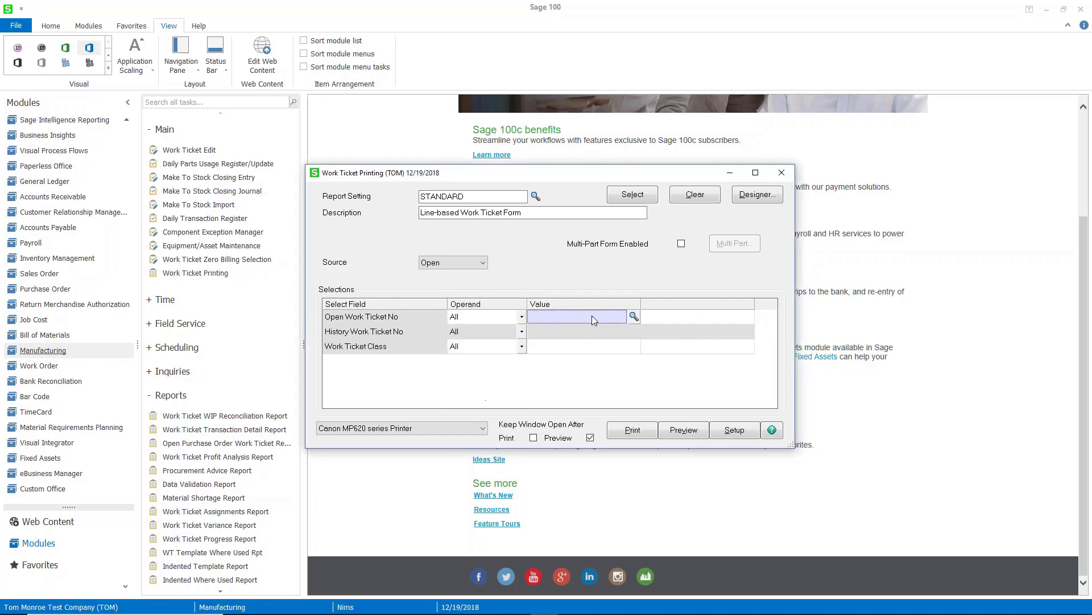
- Set the open work ticket range from step 000 to step 007 of the first CUSTOM SERVER SYSTEM ticket, and preview the selected tickets
{"action": "left_click", "coordinate": [634, 317]}
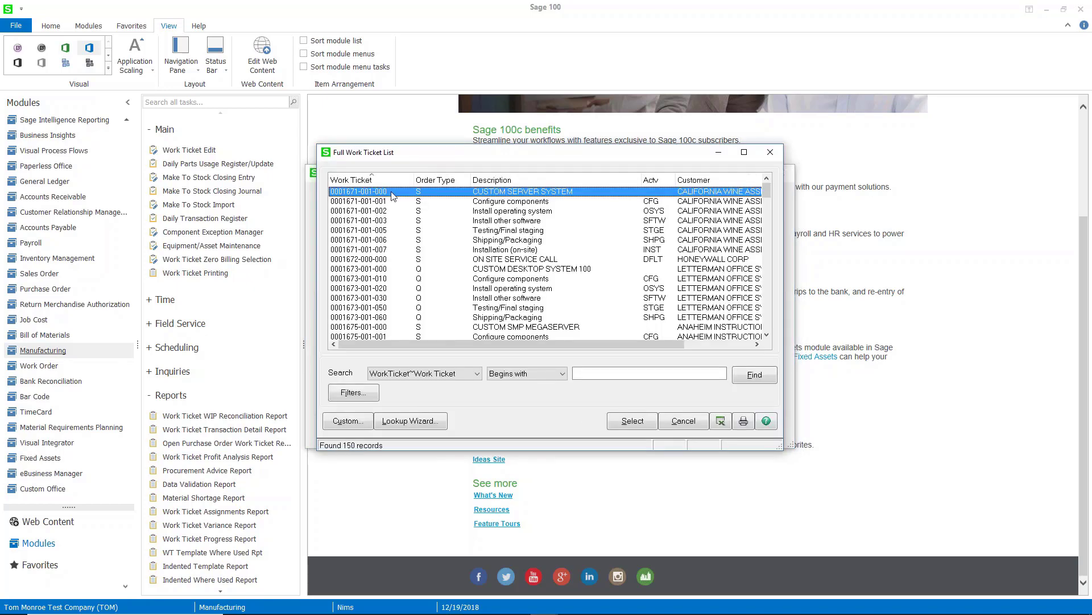
{"action": "double_click", "coordinate": [391, 195]}
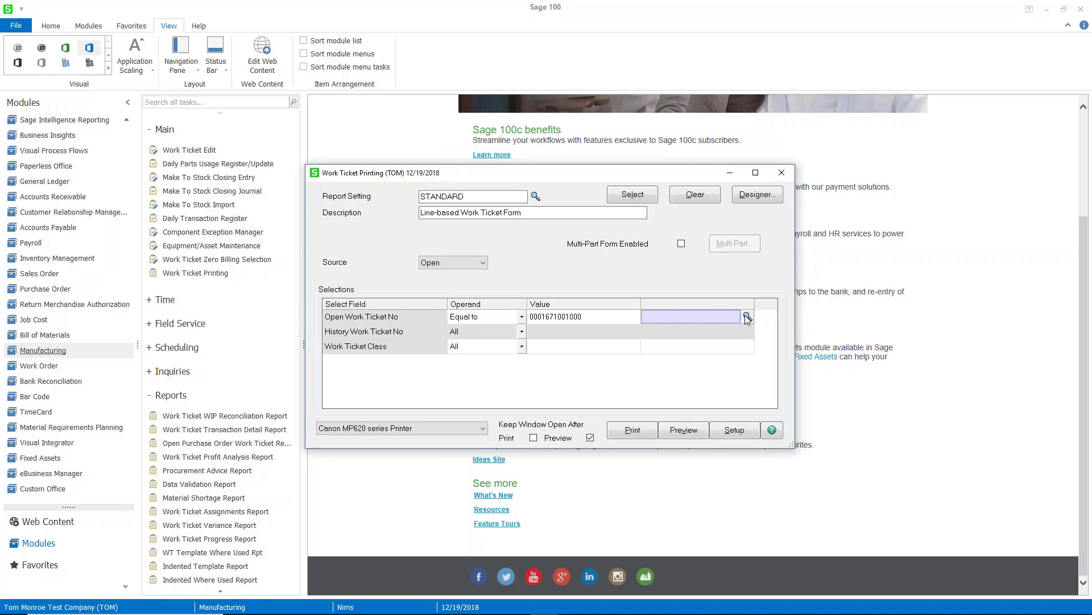
{"action": "key", "text": "F2"}
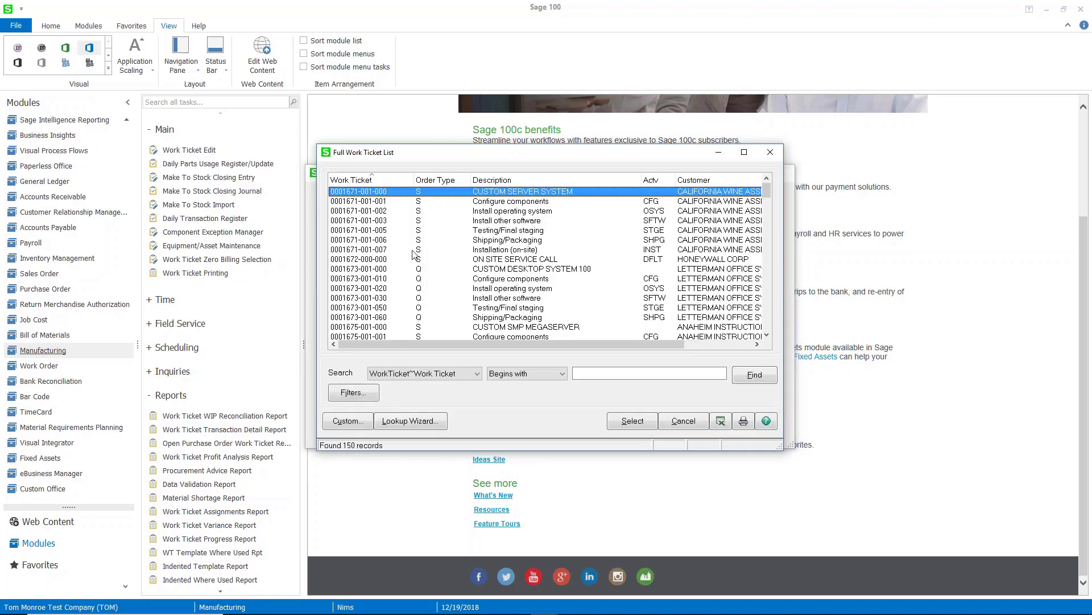
{"action": "double_click", "coordinate": [376, 250]}
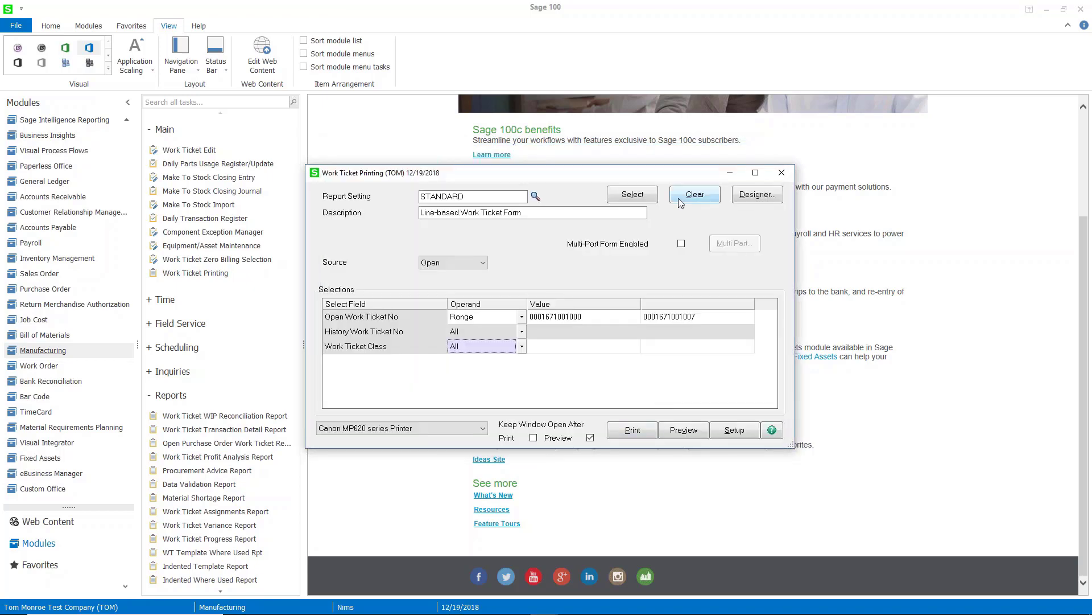
{"action": "left_click", "coordinate": [640, 198]}
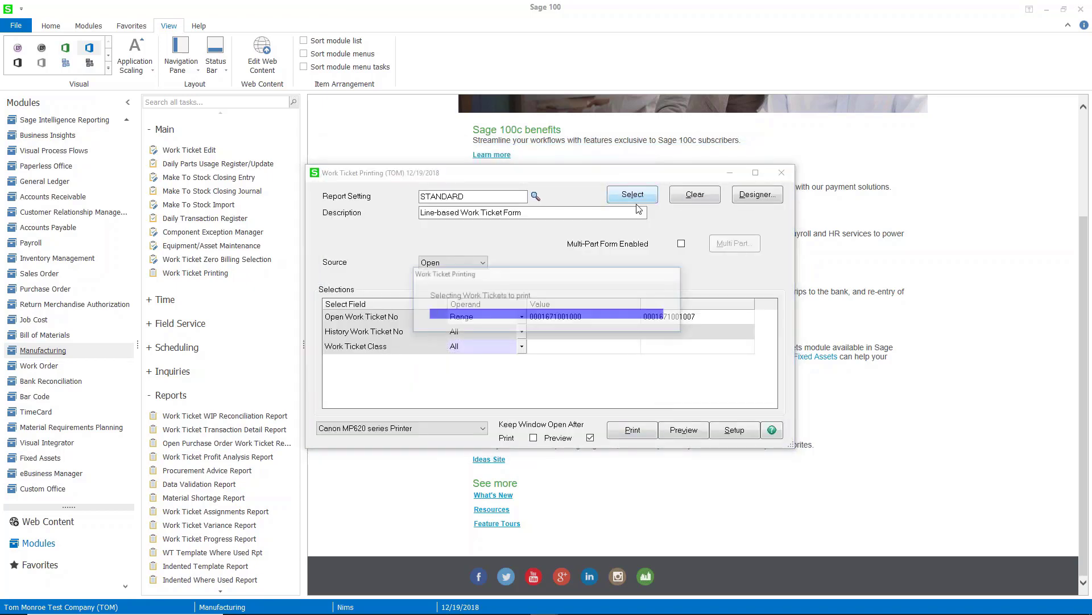
{"action": "left_click", "coordinate": [677, 425]}
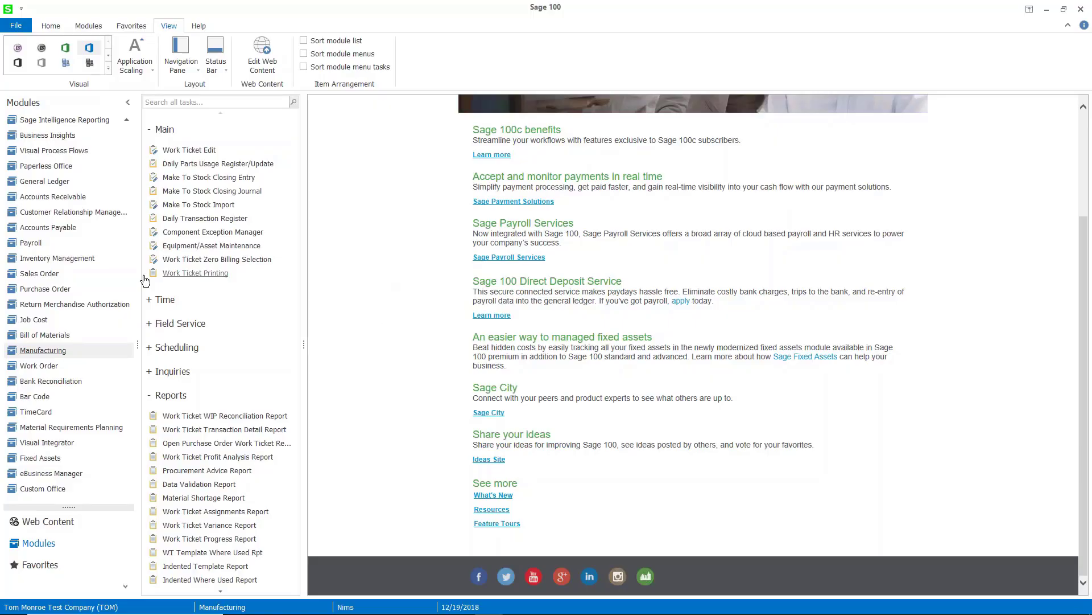
- Start Picking Sheet Printing in the Sales Order module with the Plain form template
{"action": "left_click", "coordinate": [54, 275]}
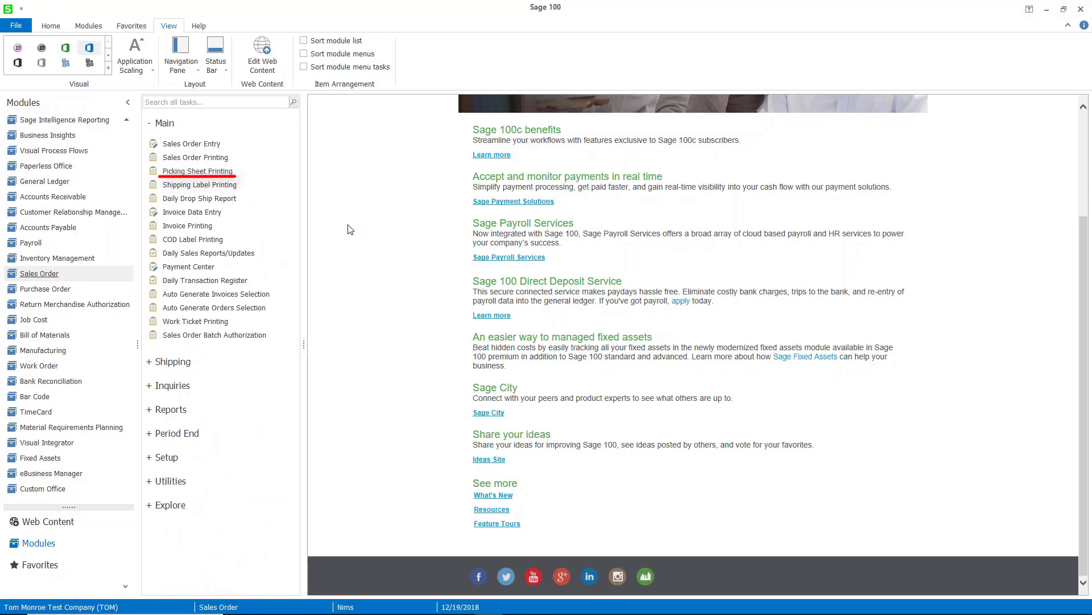
{"action": "double_click", "coordinate": [197, 170]}
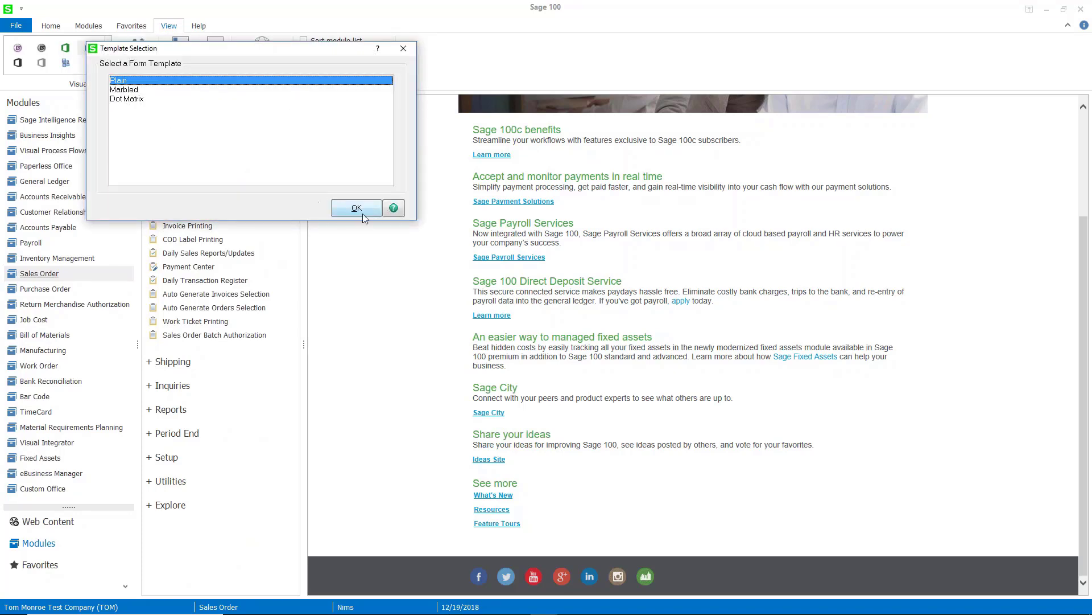
{"action": "left_click", "coordinate": [355, 209]}
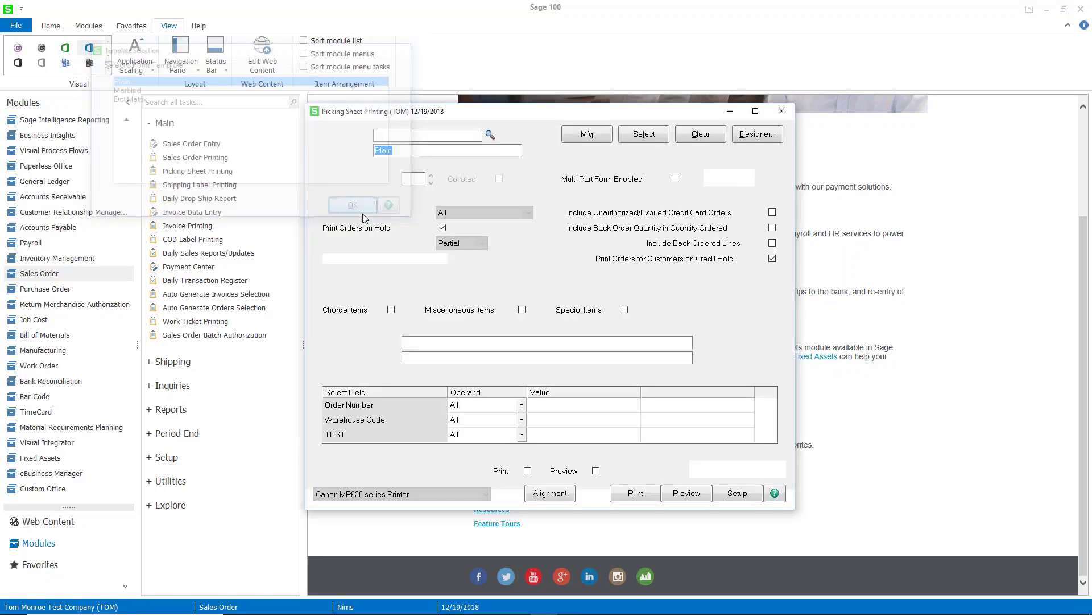
- Limit the picking sheet's order number selection to the CALIFORNIA WINE ASSN order
{"action": "left_click", "coordinate": [550, 405]}
{"action": "left_click", "coordinate": [633, 404]}
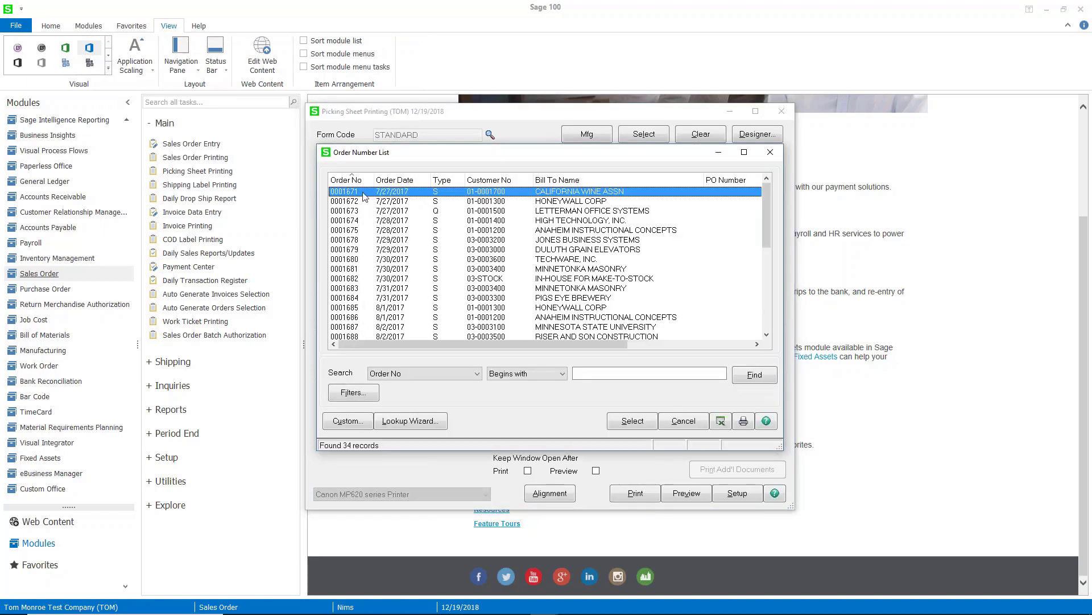
{"action": "left_click", "coordinate": [616, 421]}
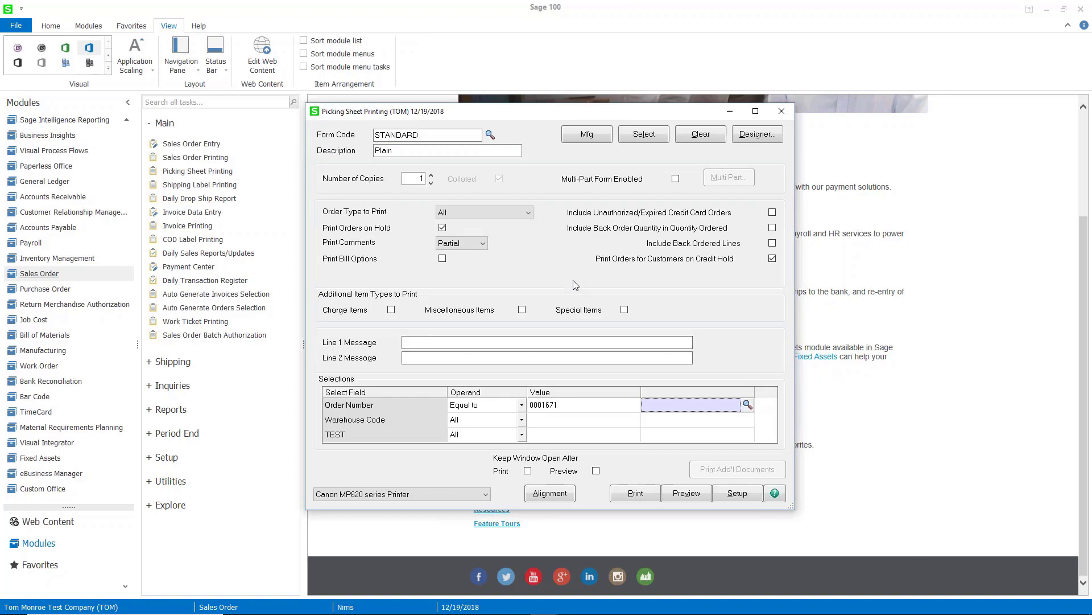
- Set the picking sheet's manufacturing item options to Yes, Exclude All Purchased Components, and exclude work ticket parent items
{"action": "left_click", "coordinate": [584, 139]}
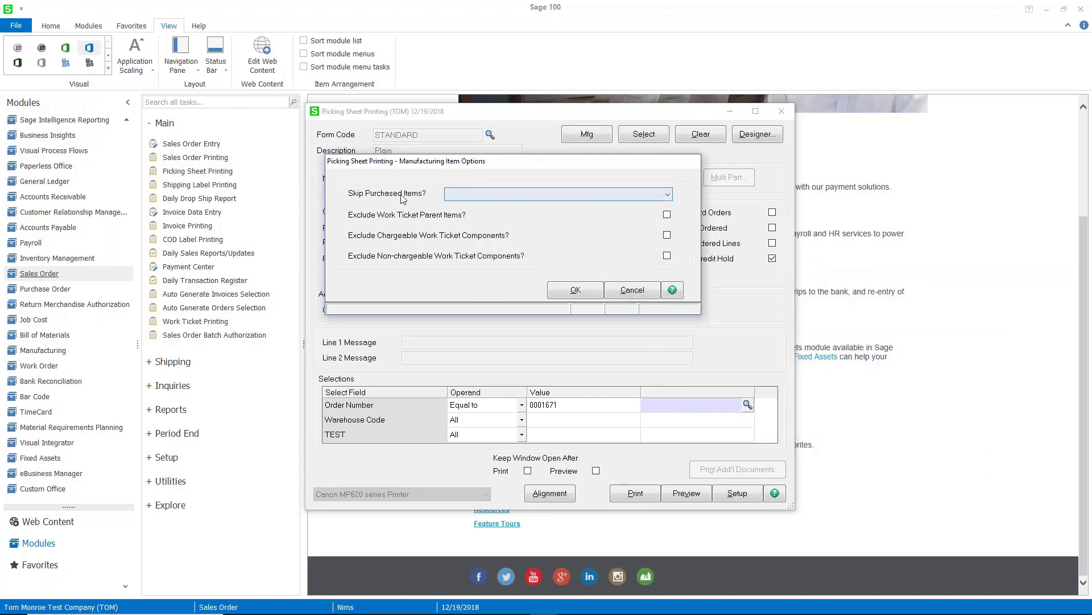
{"action": "left_click", "coordinate": [464, 196]}
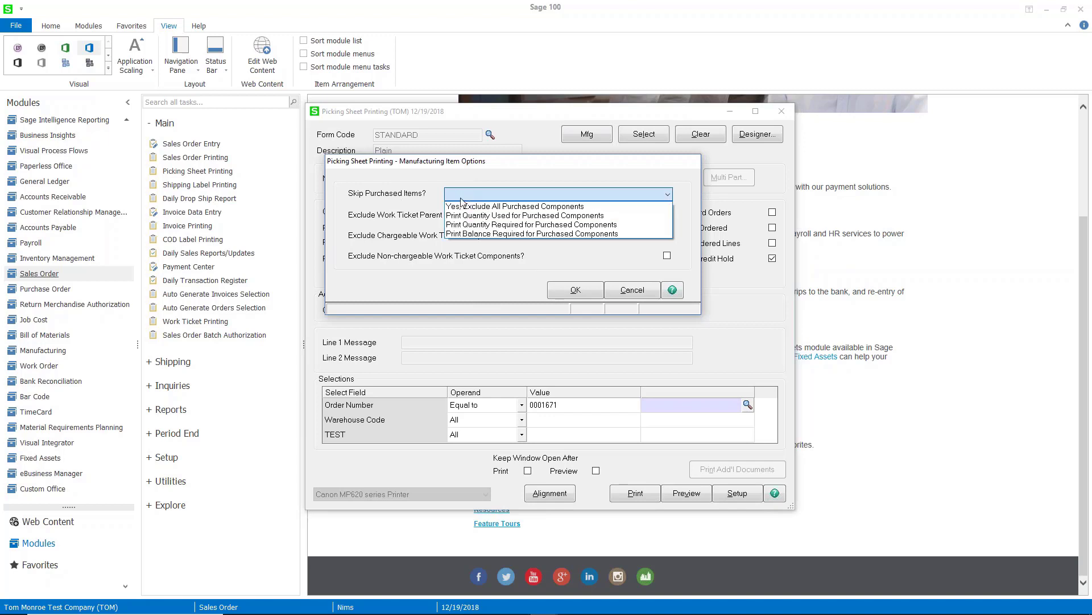
{"action": "left_click", "coordinate": [463, 207]}
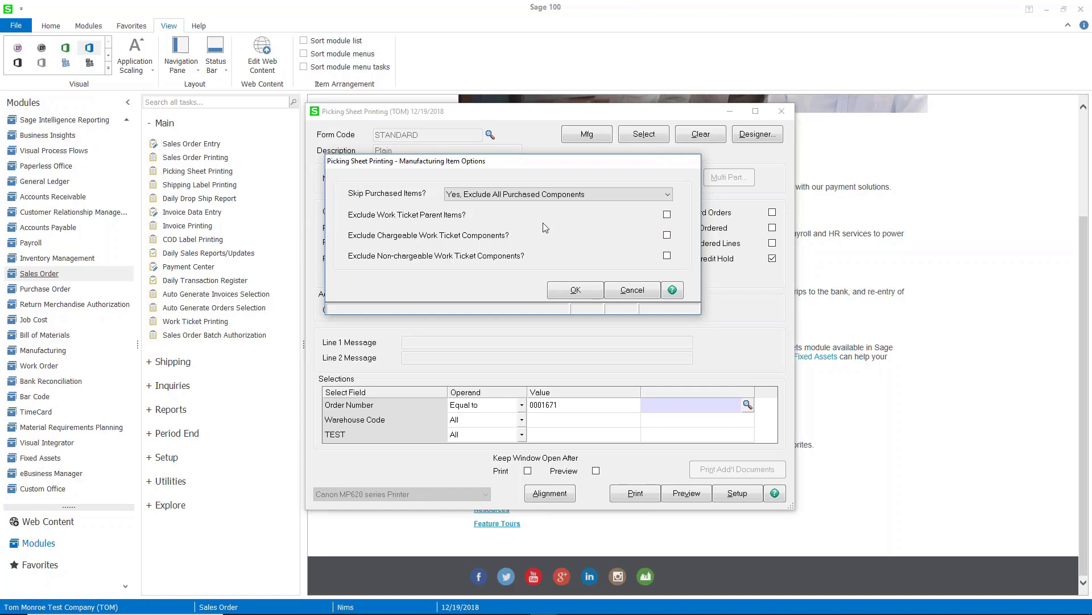
{"action": "left_click", "coordinate": [667, 214]}
{"action": "left_click", "coordinate": [578, 291]}
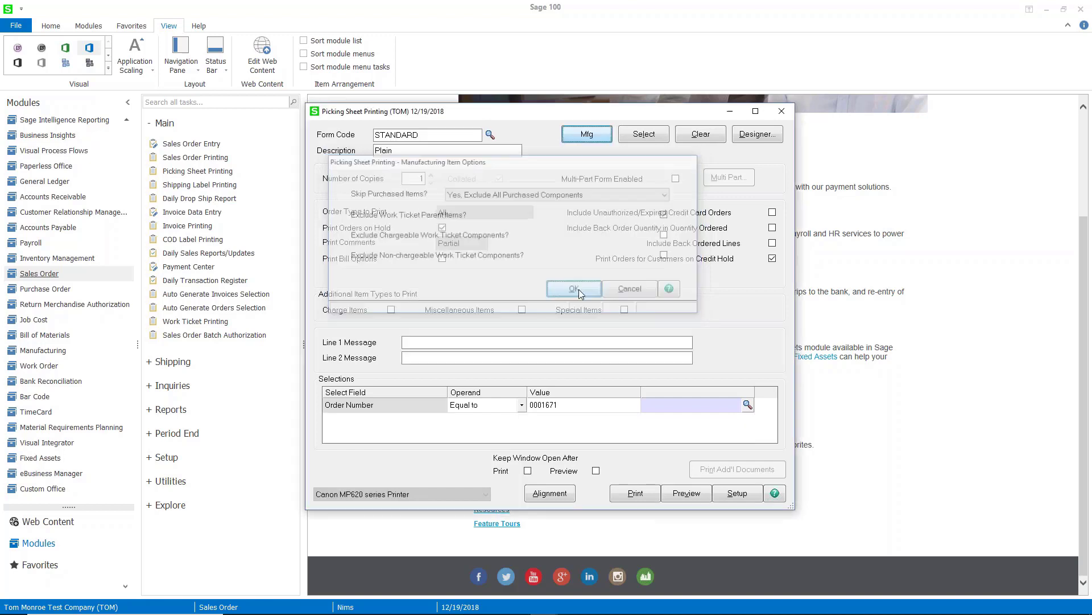
- Keep the printing window open after previewing, and review the manufacturing item options with Yes, Exclude All Purchased Components selected
{"action": "left_click", "coordinate": [595, 470]}
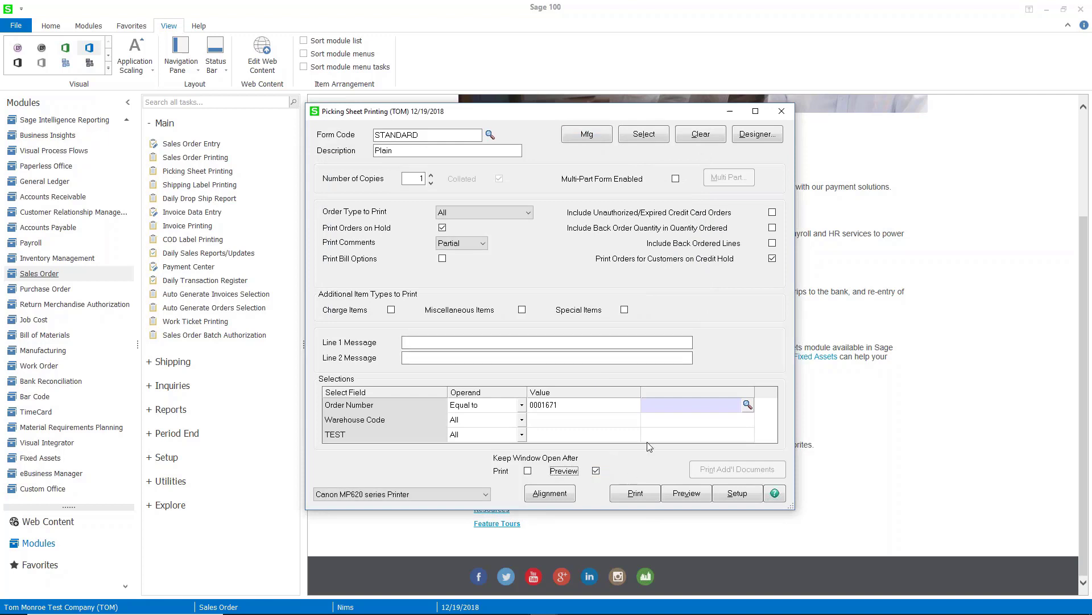
{"action": "left_click", "coordinate": [579, 136]}
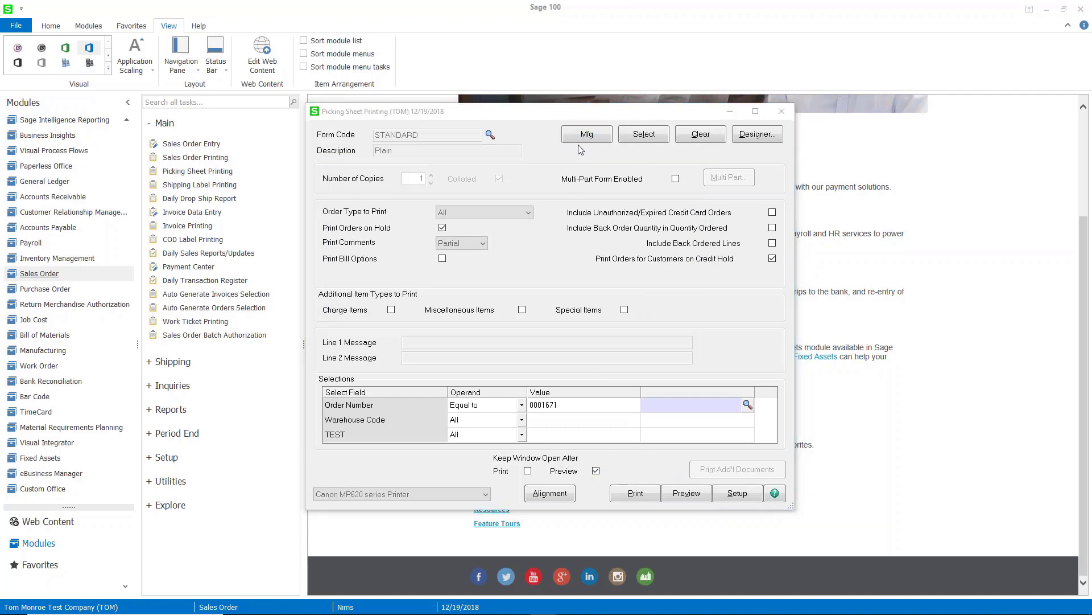
{"action": "left_click", "coordinate": [560, 195]}
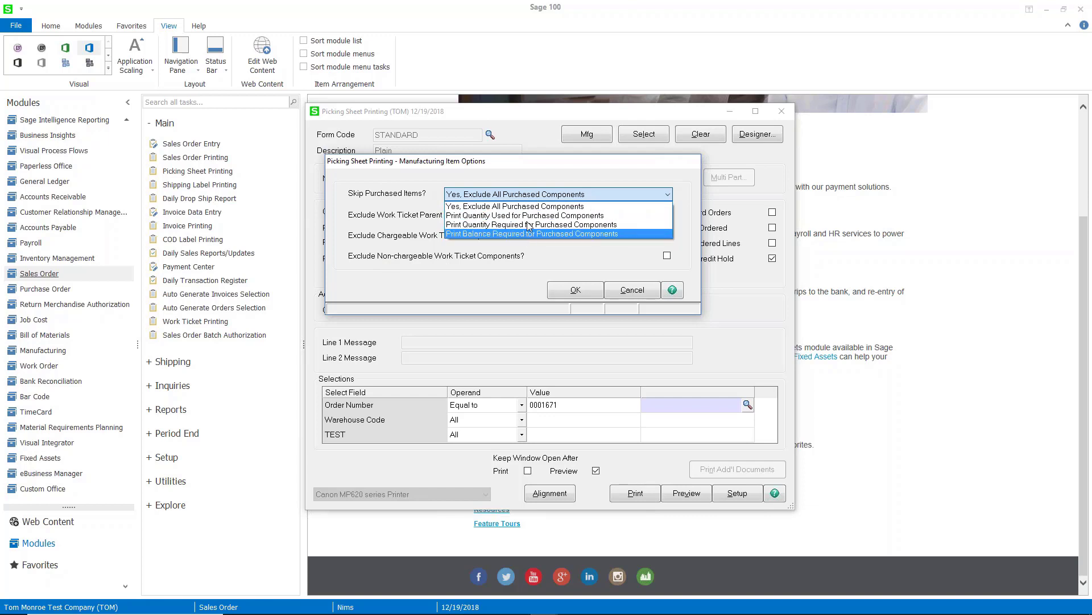
{"action": "left_click", "coordinate": [515, 206]}
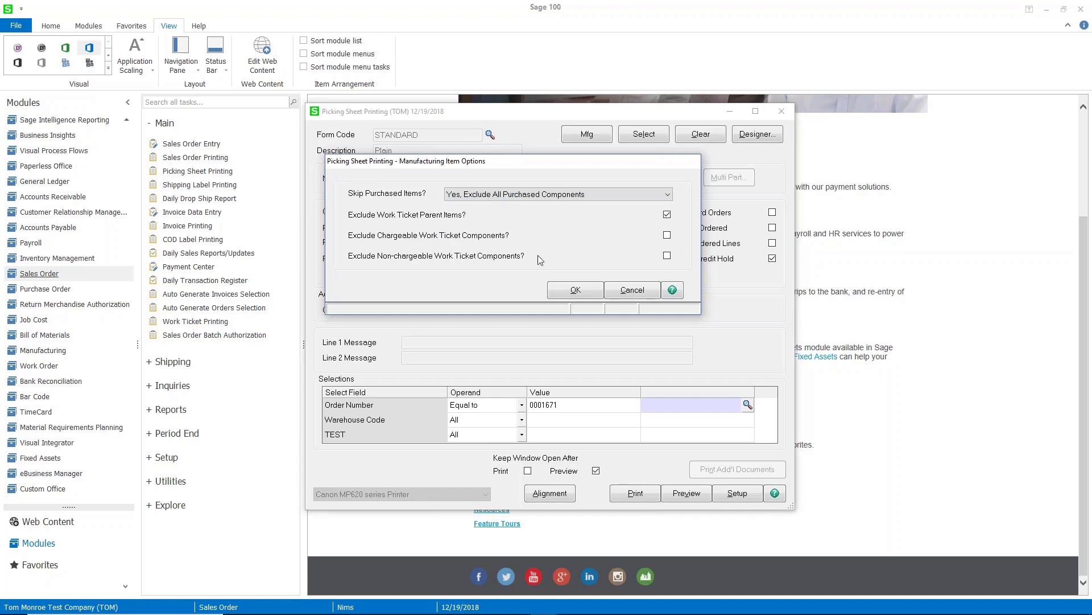
{"action": "left_click", "coordinate": [562, 291]}
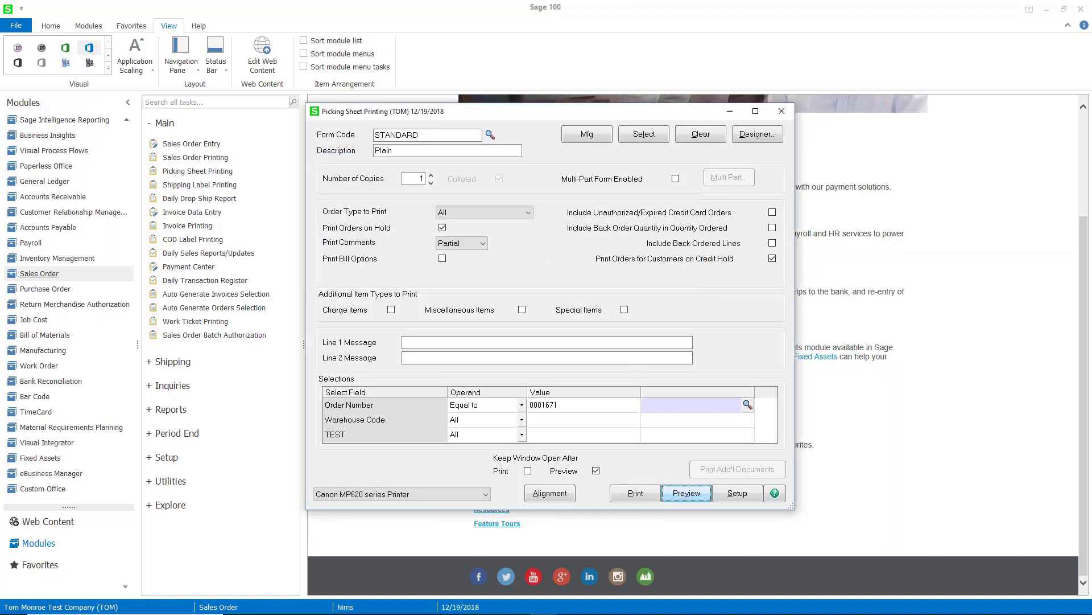
- Preview the picking sheet for the selected order and maximize the preview
{"action": "left_click", "coordinate": [686, 493]}
{"action": "left_click", "coordinate": [571, 233]}
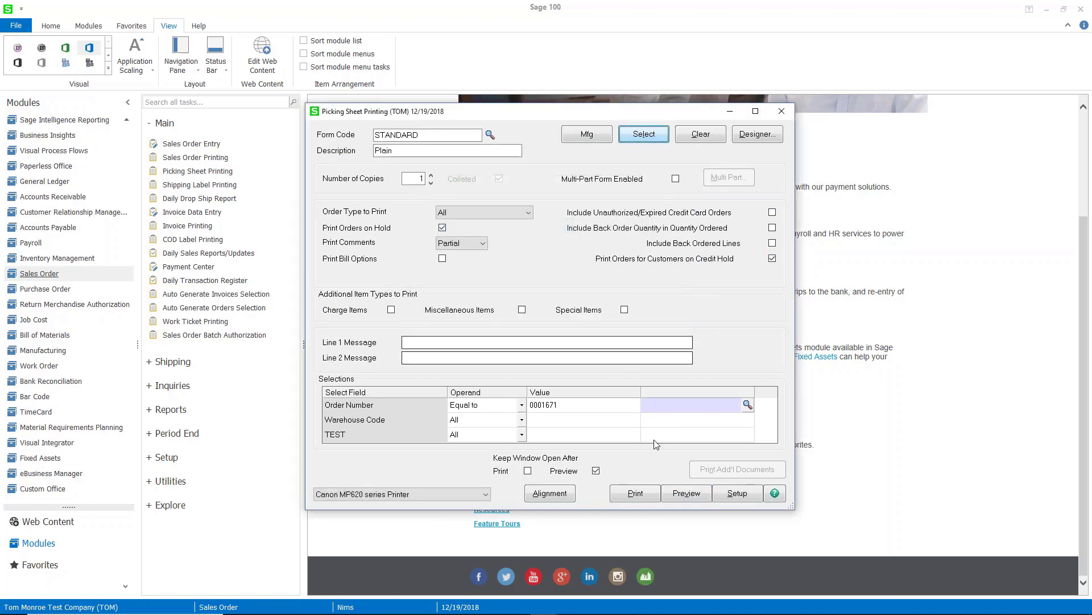
{"action": "left_click", "coordinate": [686, 493]}
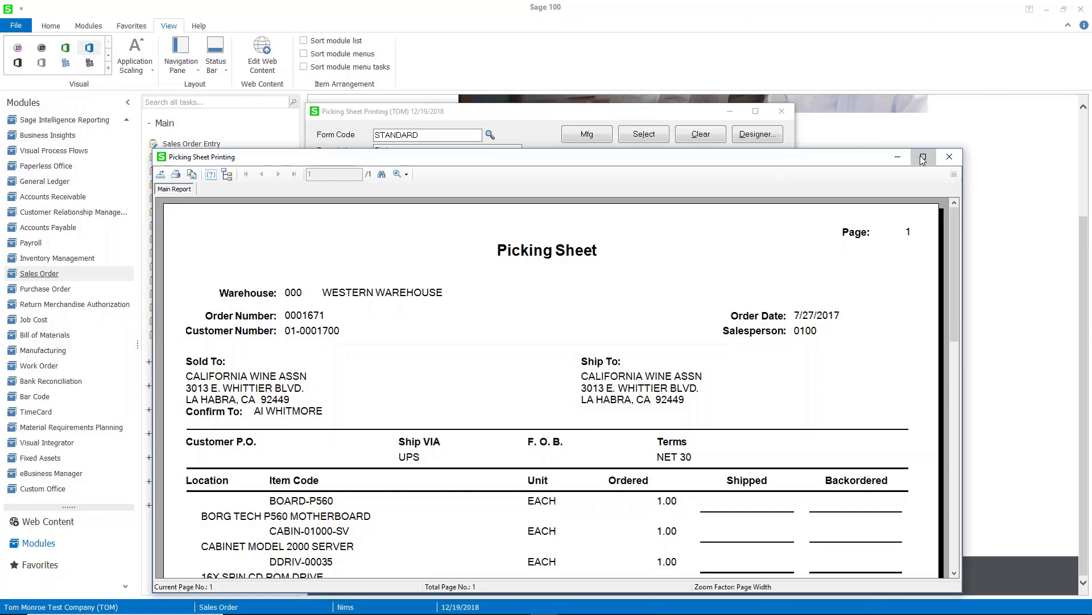
{"action": "left_click", "coordinate": [922, 157]}
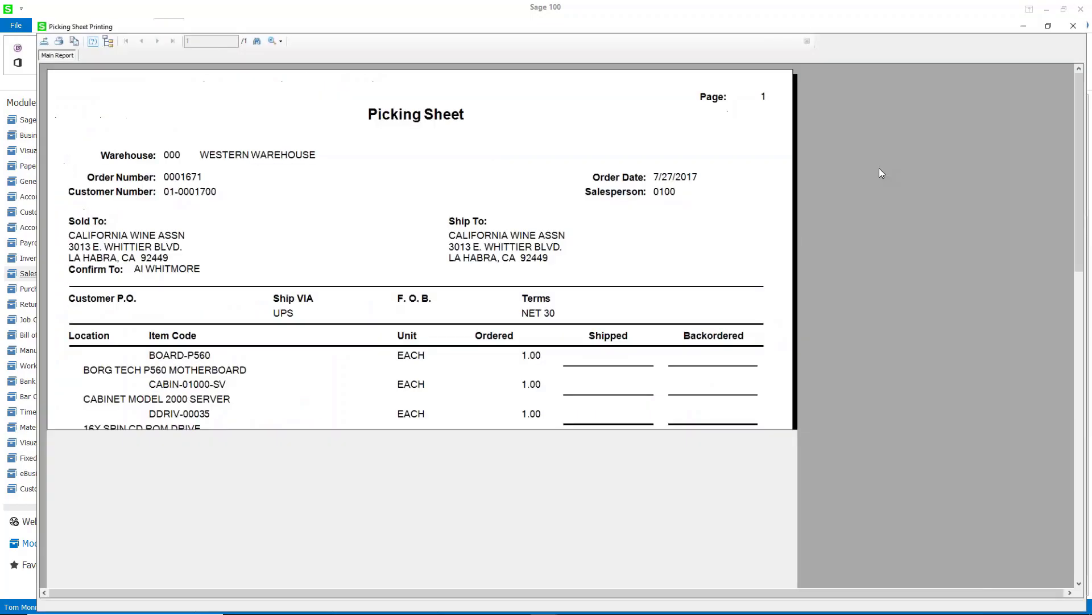
- Examine the header and item lines of the previewed picking sheet, and close the preview
{"action": "scroll", "coordinate": [338, 382], "scroll_direction": "down", "scroll_amount": 1}
{"action": "scroll", "coordinate": [338, 383], "scroll_direction": "down", "scroll_amount": 4}
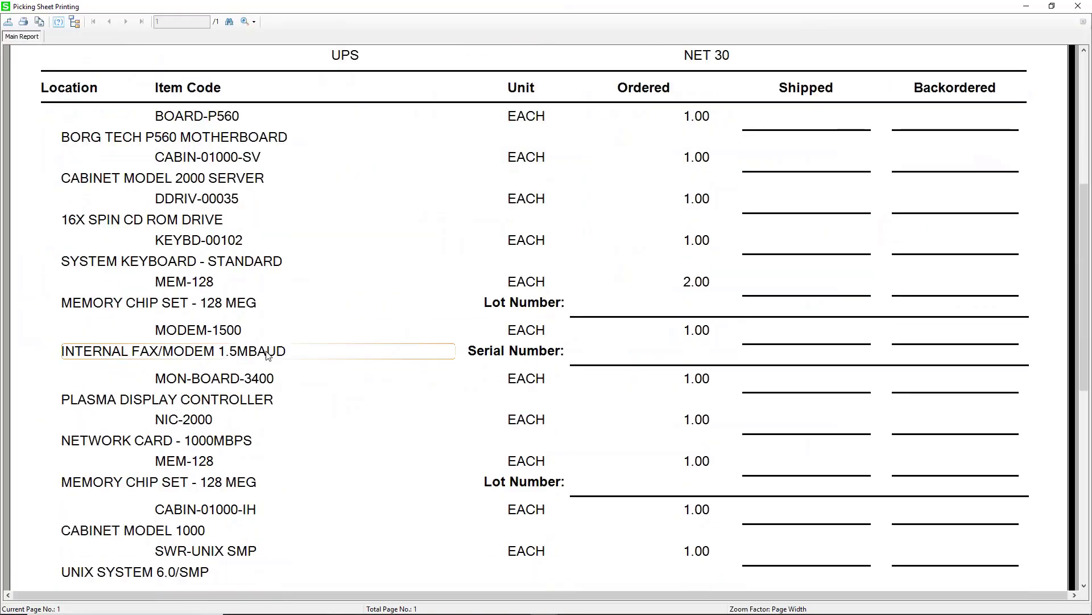
{"action": "scroll", "coordinate": [266, 353], "scroll_direction": "down", "scroll_amount": 4}
{"action": "scroll", "coordinate": [272, 359], "scroll_direction": "up", "scroll_amount": 3}
{"action": "scroll", "coordinate": [273, 360], "scroll_direction": "up", "scroll_amount": 10}
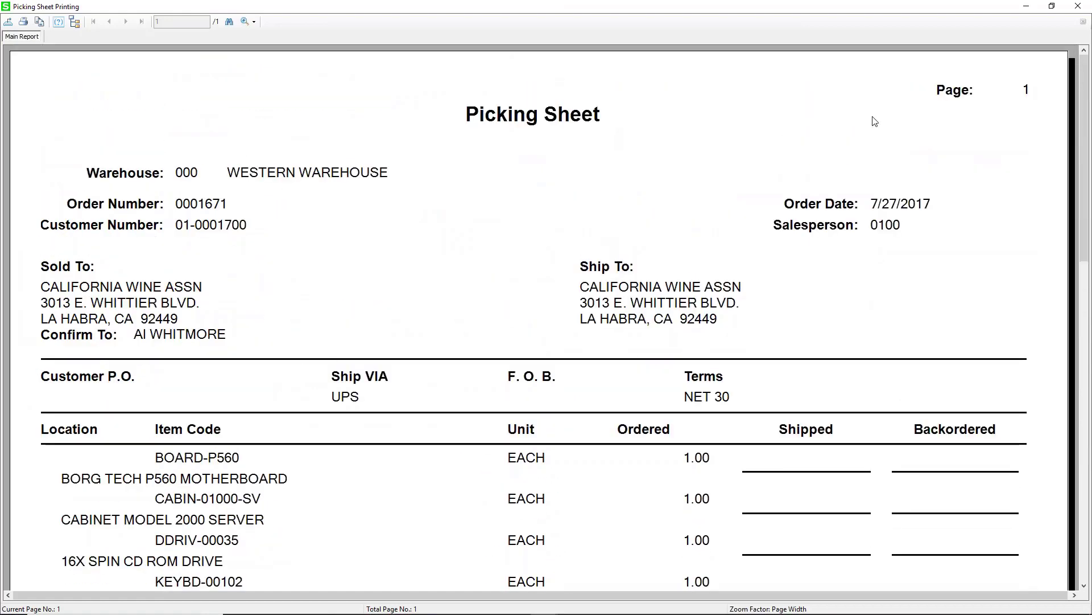
{"action": "left_click", "coordinate": [1068, 10]}
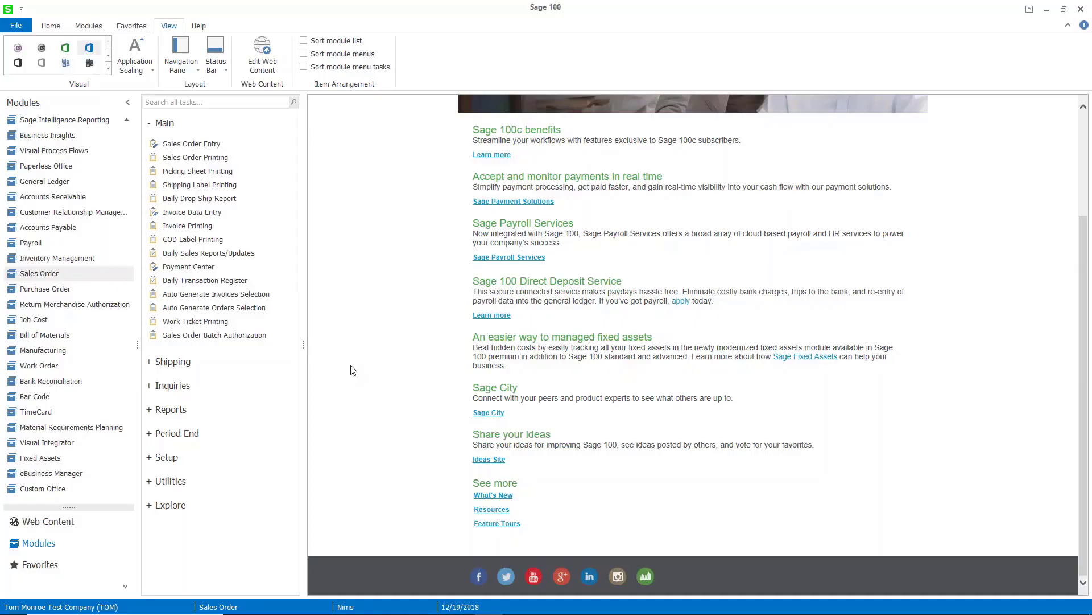
- Preview the Manufacturing module's Work Ticket WIP Reconciliation Report for all work tickets and classes, leaving the reconciliation date blank
{"action": "left_click", "coordinate": [43, 350]}
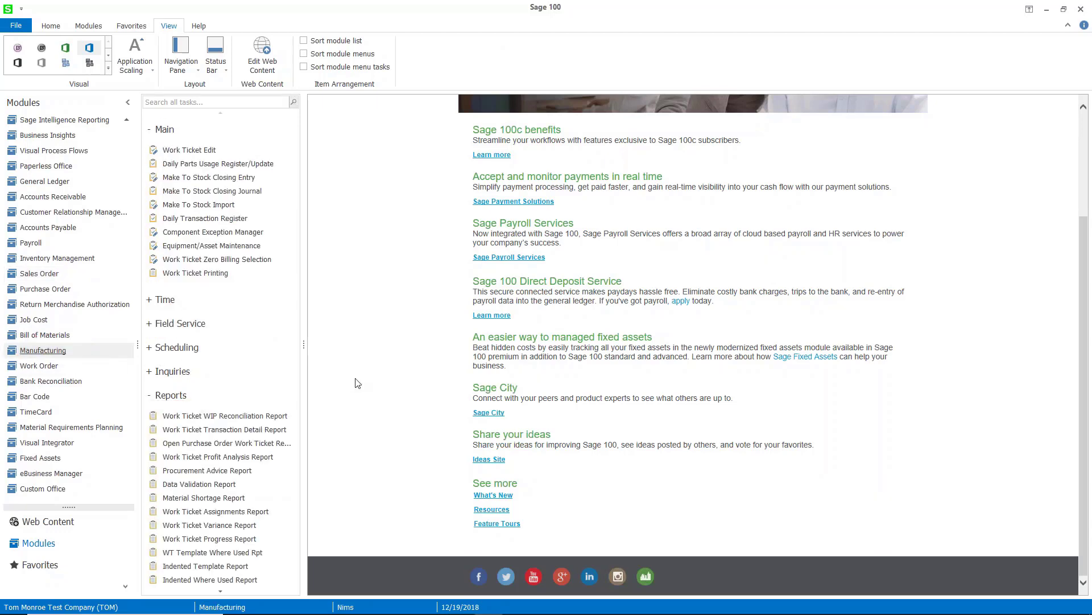
{"action": "scroll", "coordinate": [254, 351], "scroll_direction": "down", "scroll_amount": 2}
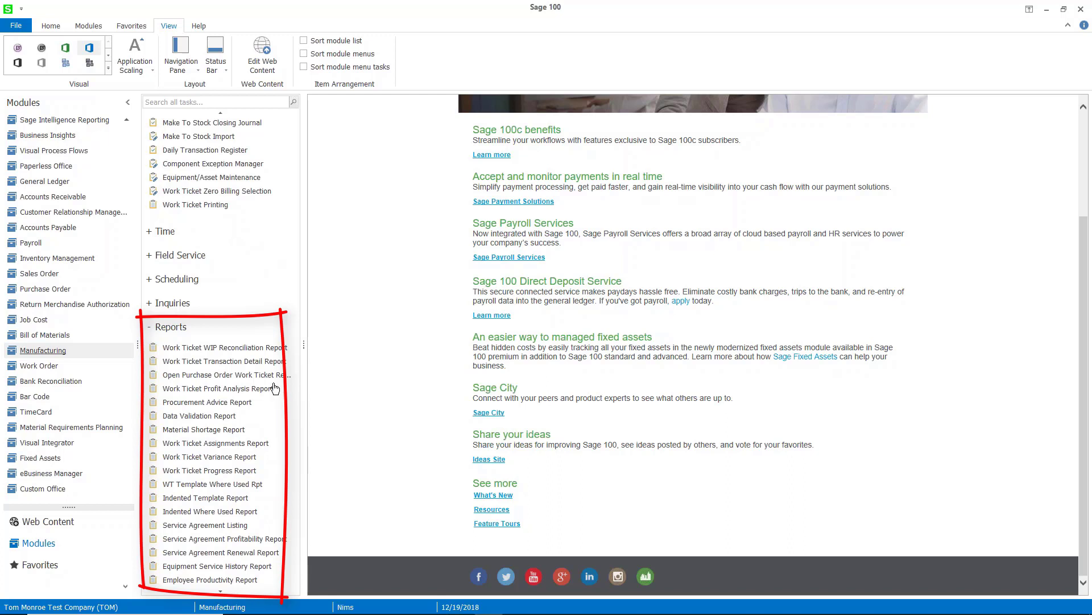
{"action": "left_click", "coordinate": [212, 348]}
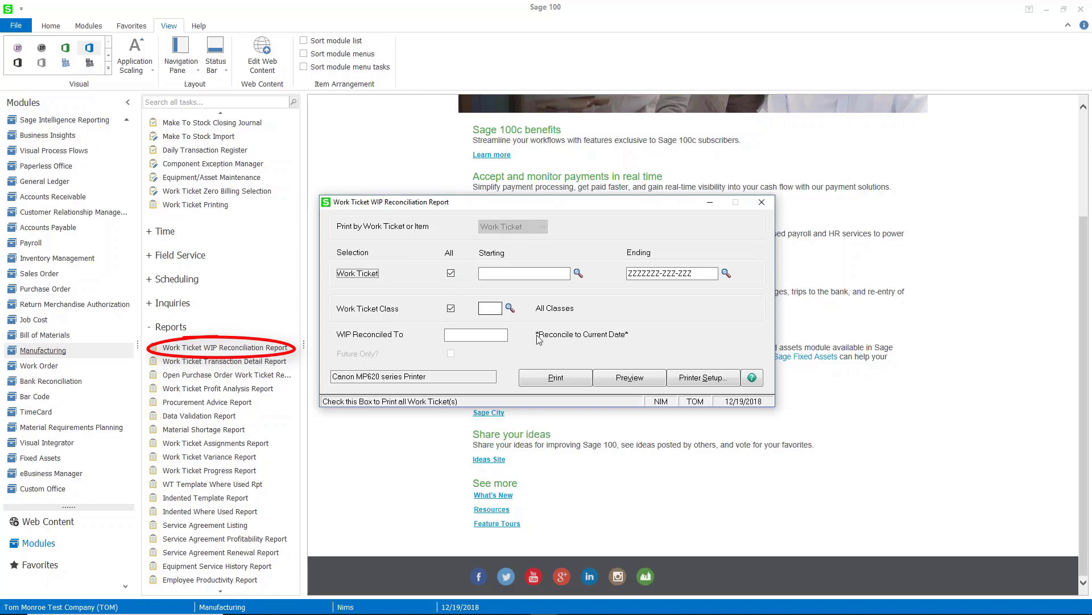
{"action": "left_click", "coordinate": [496, 335]}
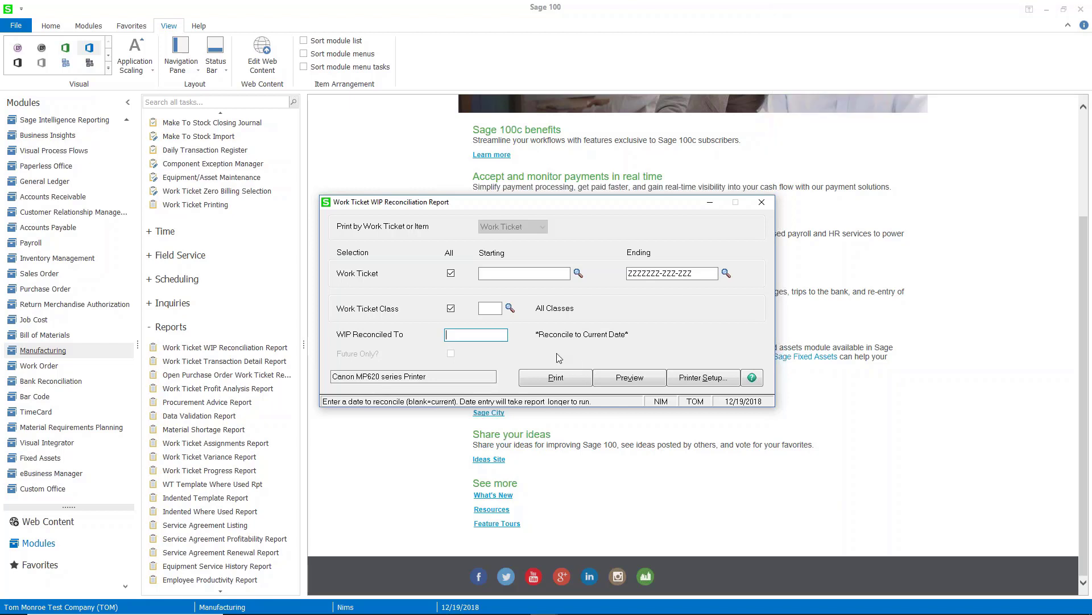
{"action": "left_click", "coordinate": [619, 378]}
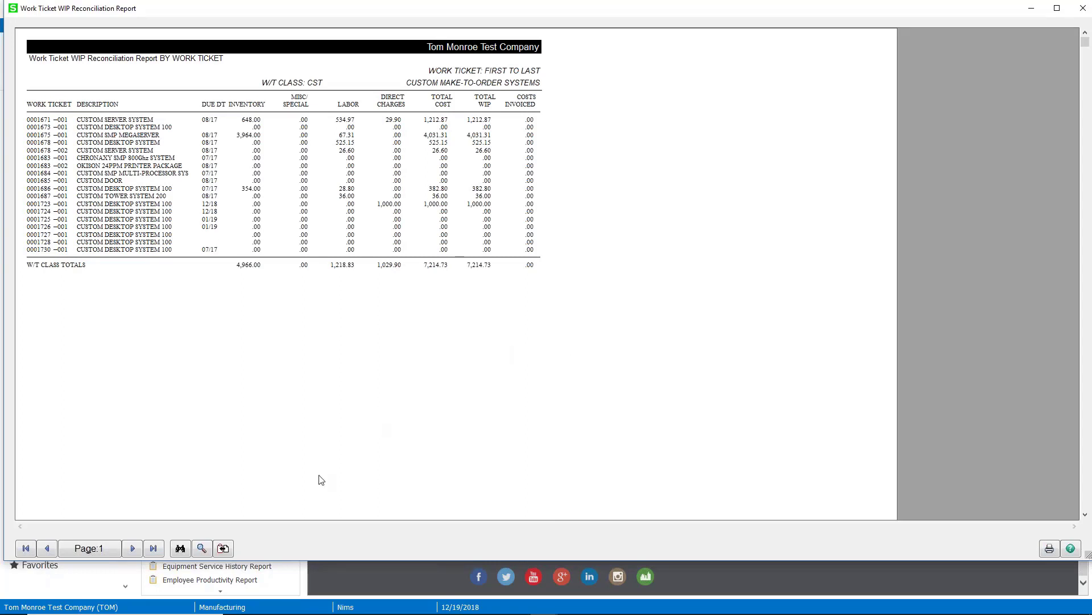
- Enlarge the previewed WIP reconciliation report to examine its cost columns, and return to the full-page view
{"action": "left_click", "coordinate": [202, 548]}
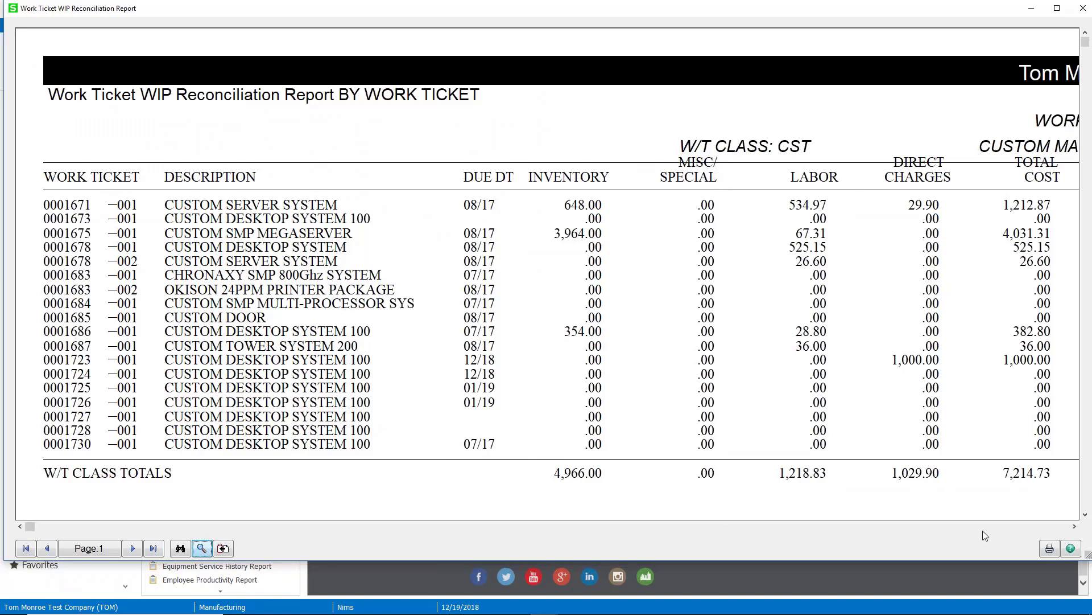
{"action": "left_click", "coordinate": [1075, 527]}
{"action": "left_click", "coordinate": [206, 548]}
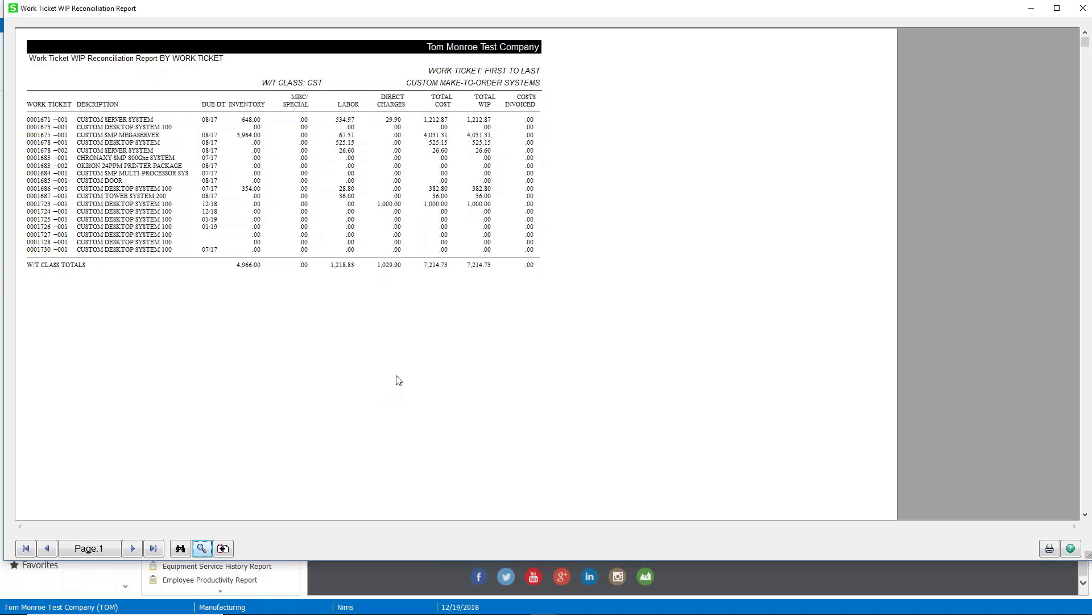
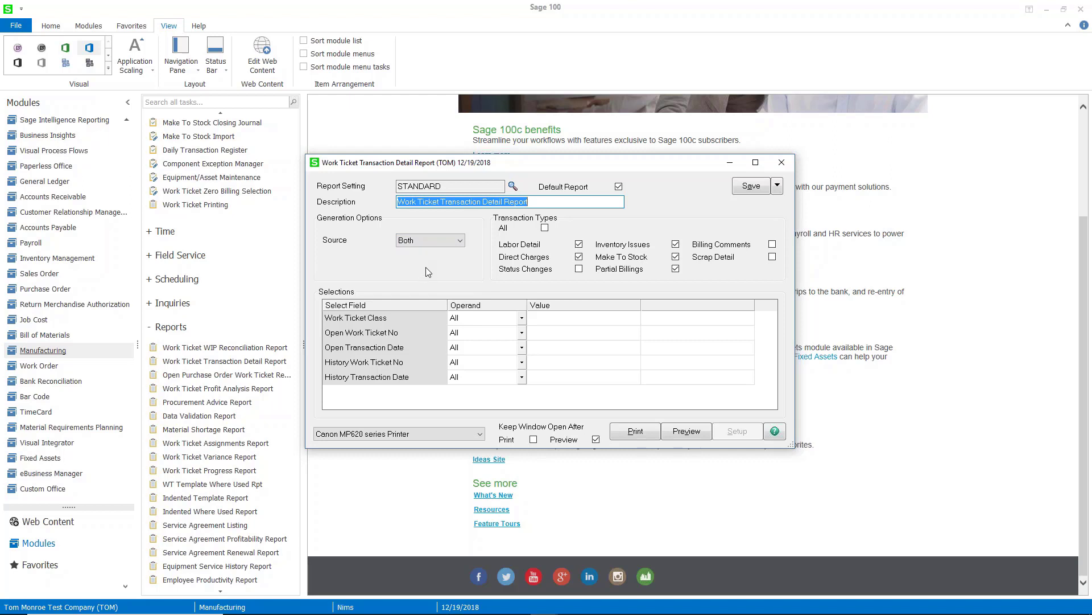
- Try the History source for the Work Ticket Transaction Detail Report, and set the source to Open
{"action": "left_click", "coordinate": [420, 244]}
{"action": "left_click", "coordinate": [420, 242]}
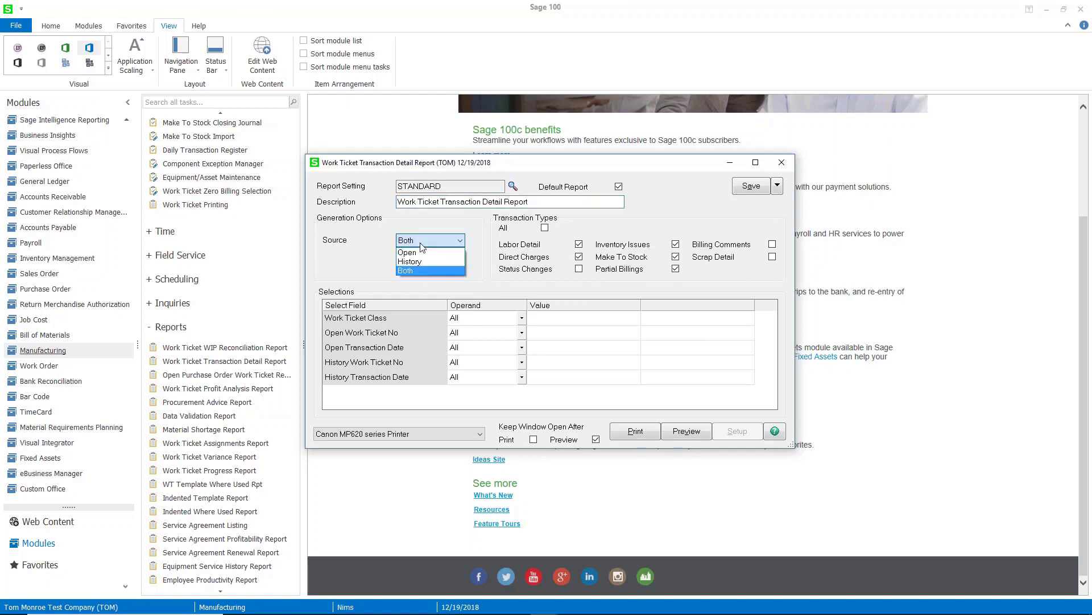
{"action": "left_click", "coordinate": [424, 253]}
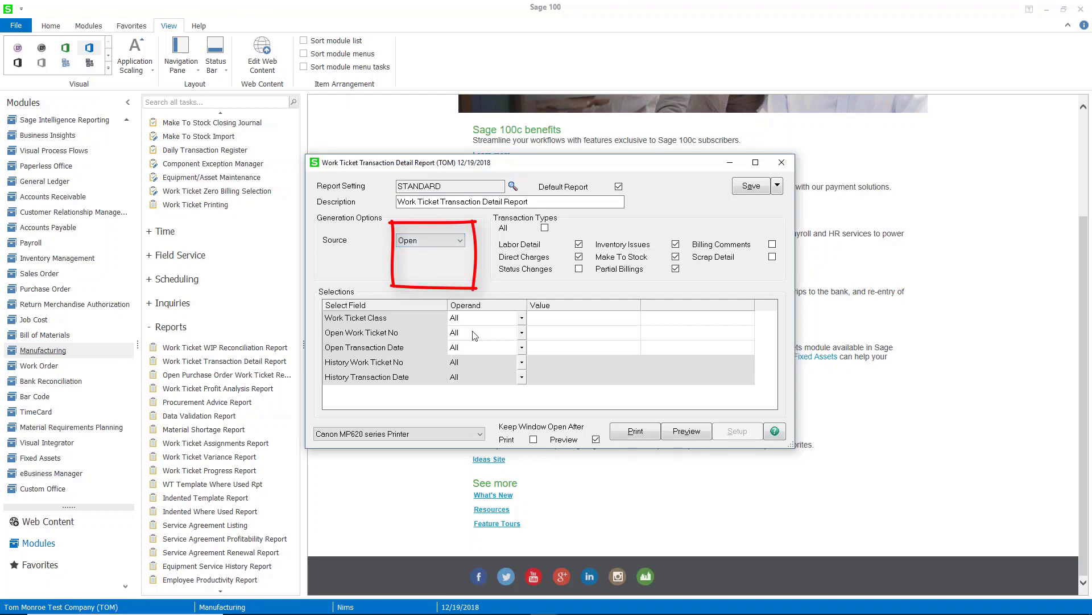
{"action": "left_click", "coordinate": [437, 241]}
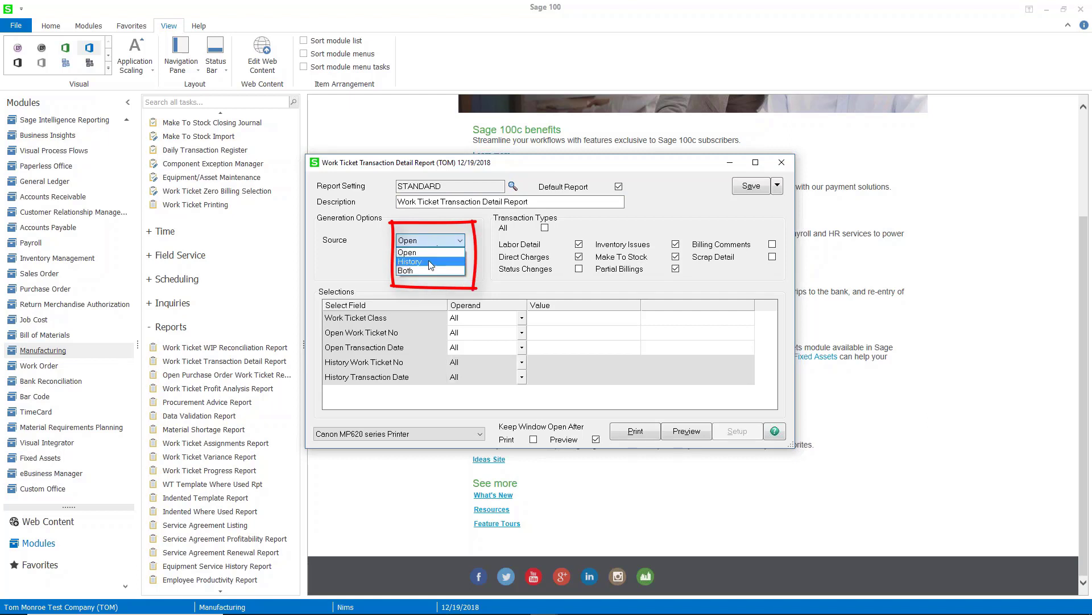
{"action": "left_click", "coordinate": [429, 261]}
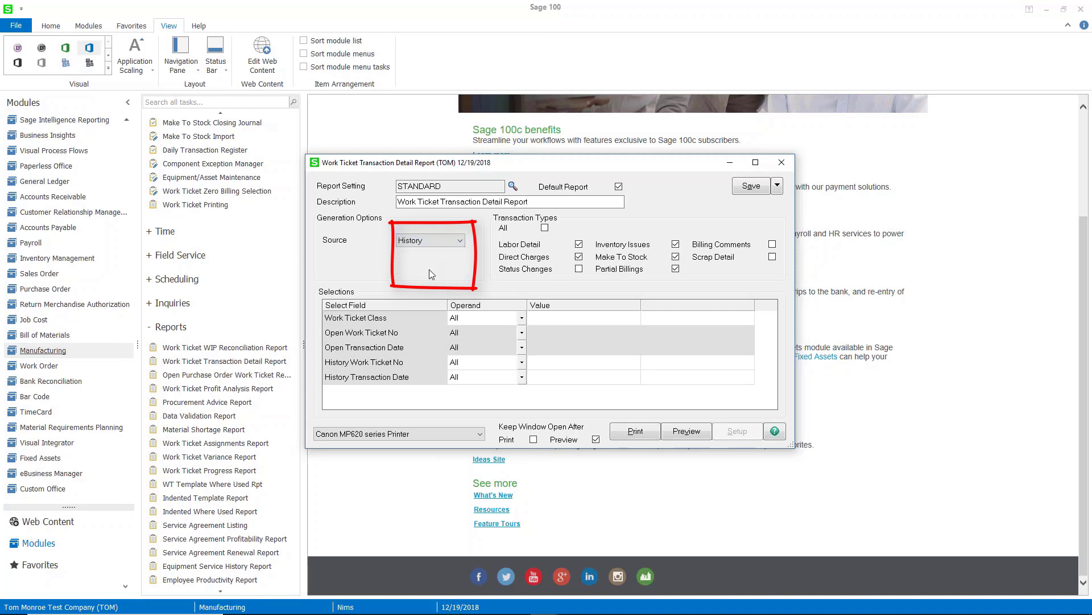
{"action": "left_click", "coordinate": [445, 240]}
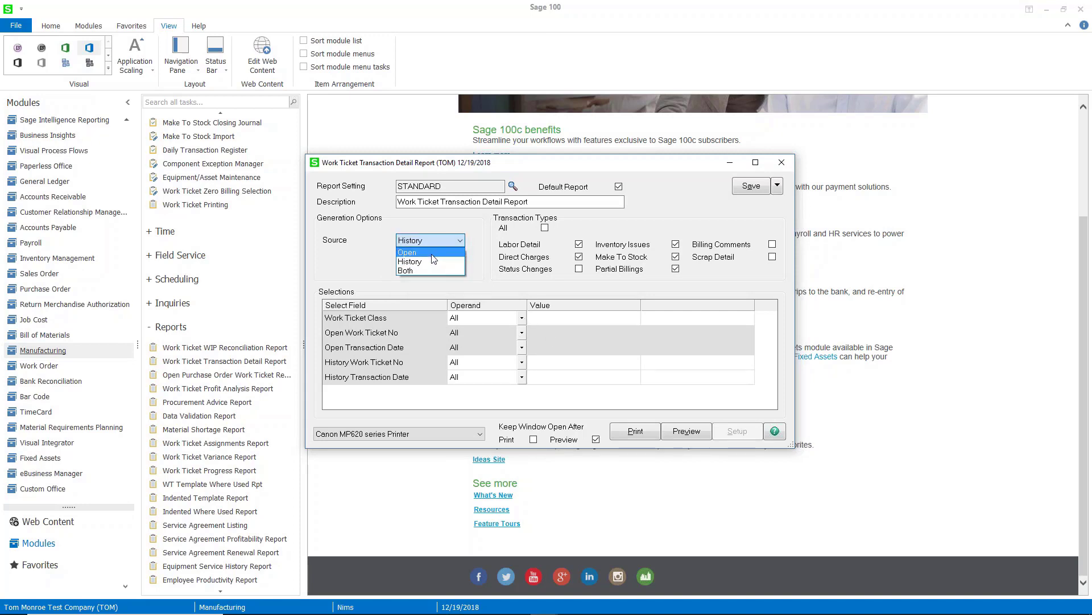
{"action": "left_click", "coordinate": [433, 253]}
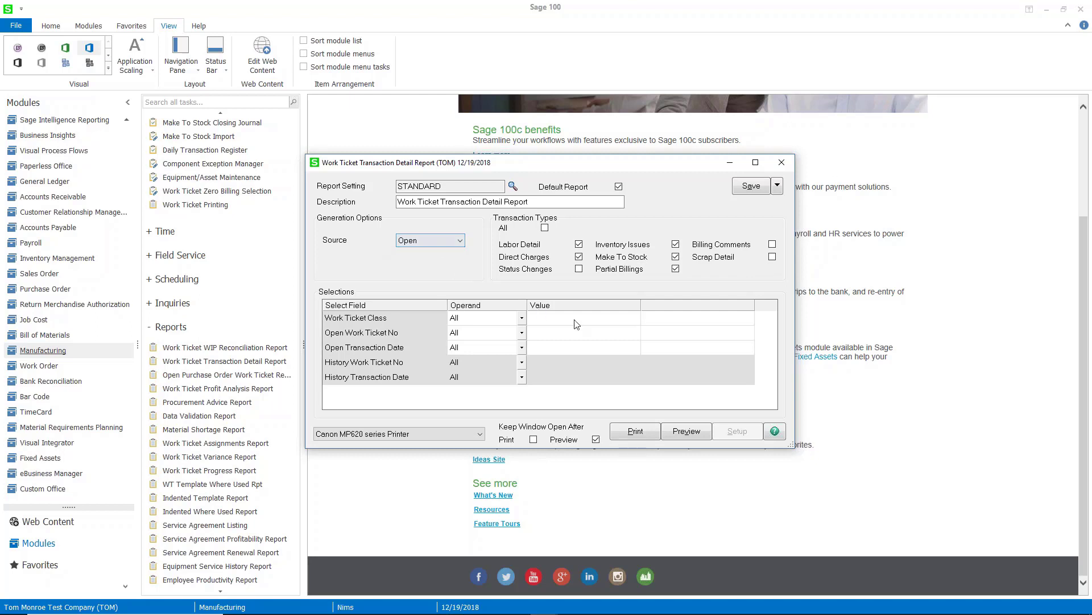
- Look through the available work ticket classes for the Work Ticket Class selection without choosing one
{"action": "left_click", "coordinate": [596, 322]}
{"action": "left_click", "coordinate": [633, 318]}
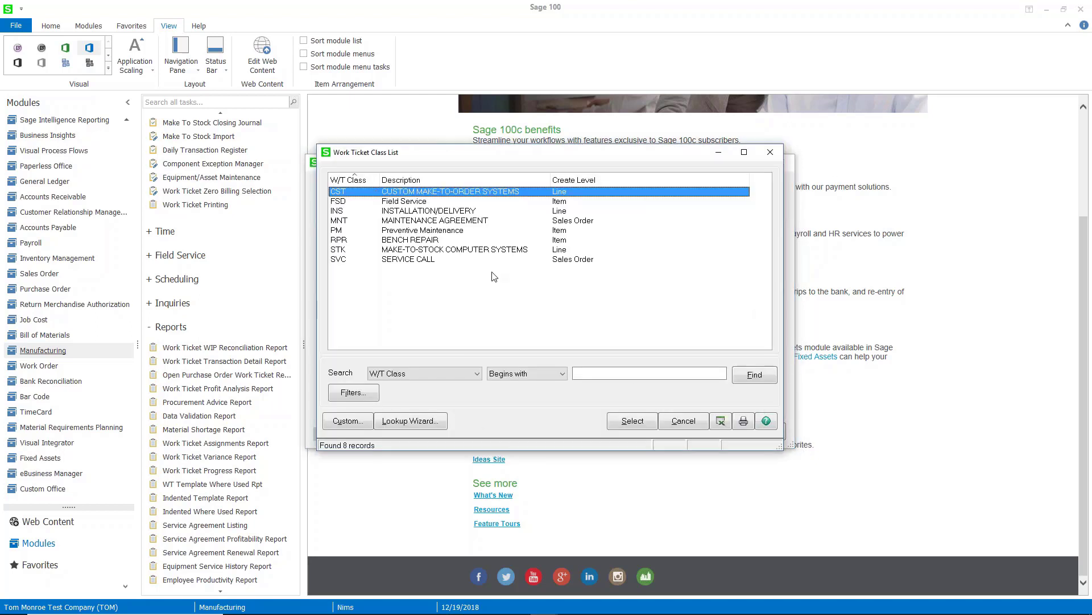
{"action": "left_click", "coordinate": [677, 421]}
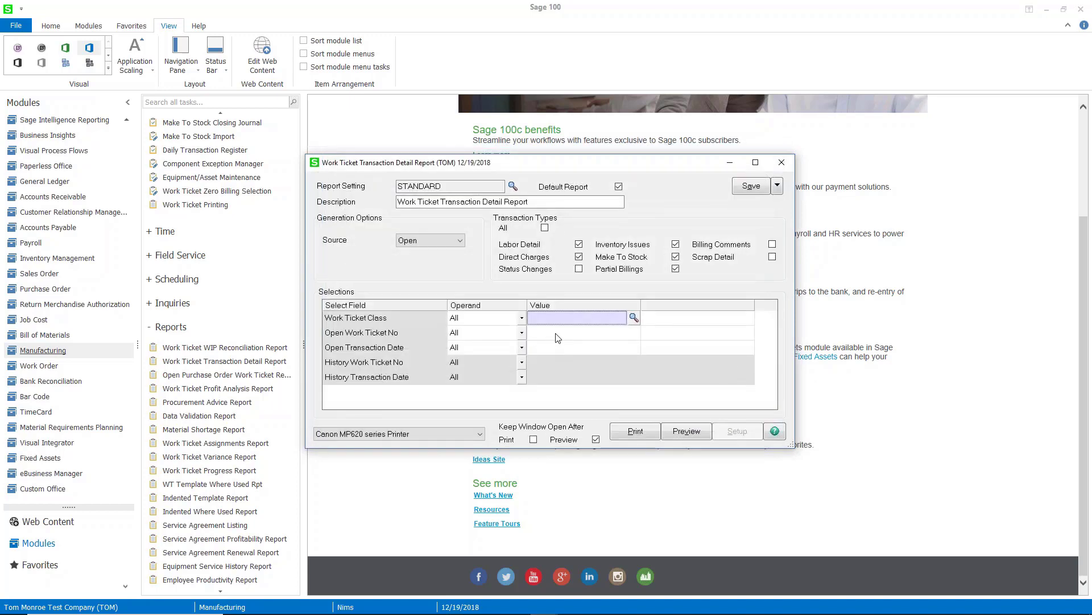
- Limit the report's open work tickets to the range from step 000 to step 007 of the first CUSTOM SERVER SYSTEM ticket
{"action": "left_click", "coordinate": [558, 333]}
{"action": "left_click", "coordinate": [634, 332]}
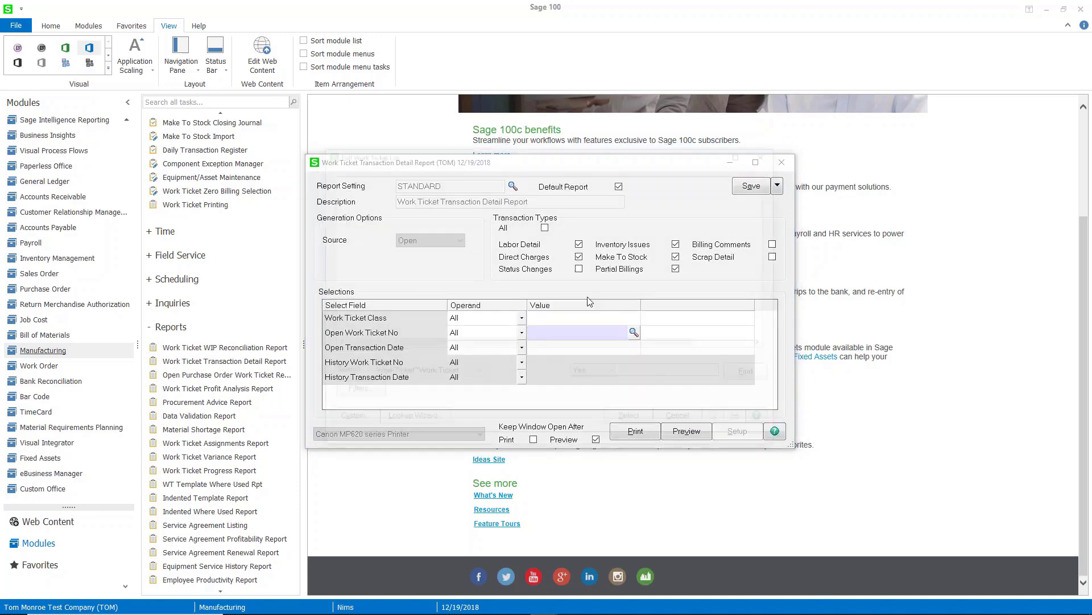
{"action": "double_click", "coordinate": [392, 193]}
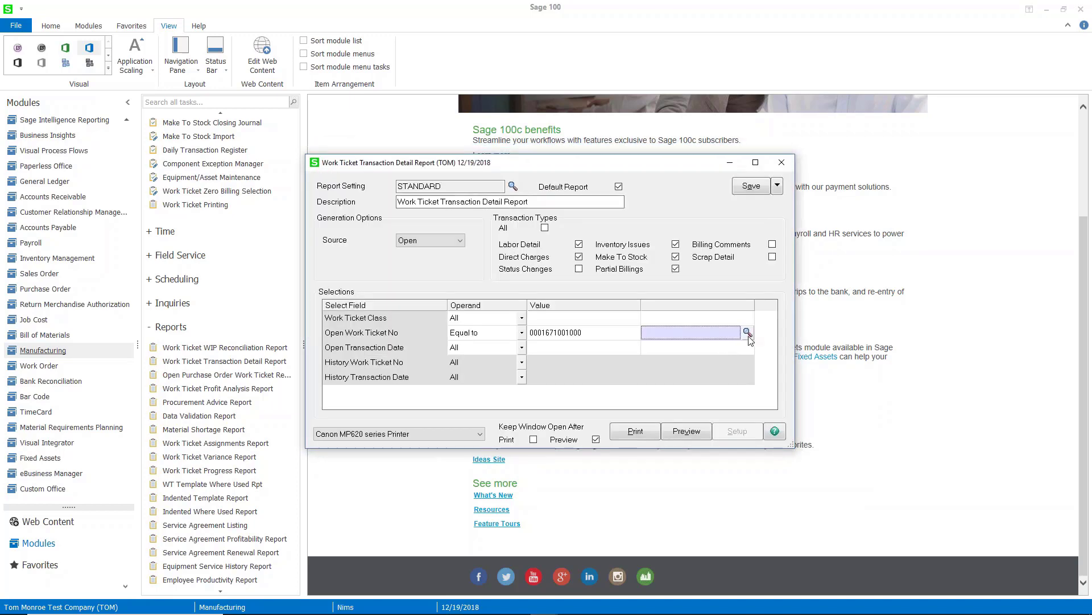
{"action": "left_click", "coordinate": [748, 332]}
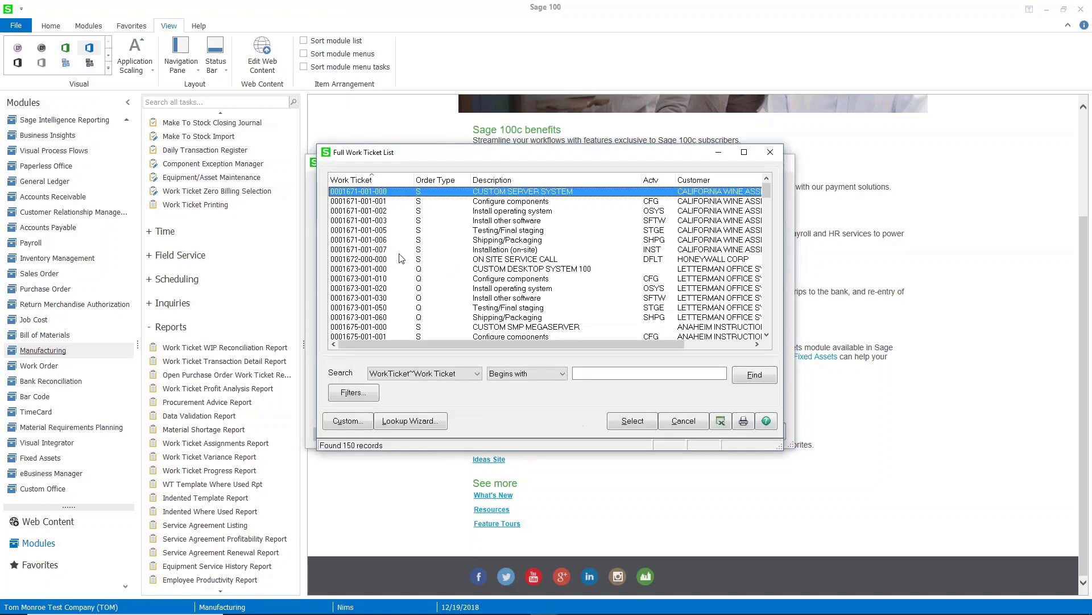
{"action": "double_click", "coordinate": [400, 251]}
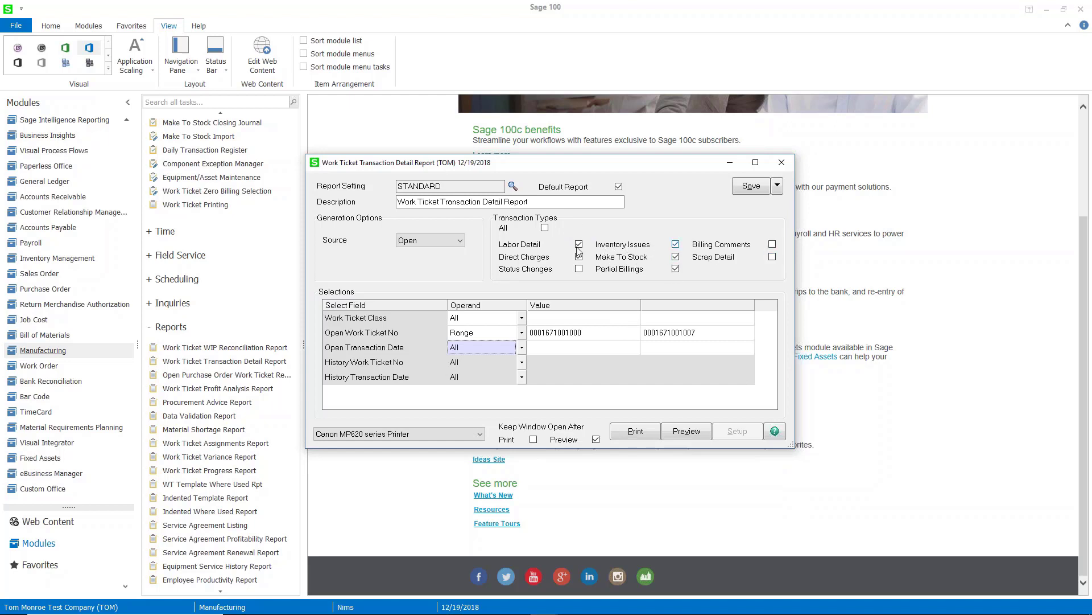
- Preview the Work Ticket Transaction Detail Report full-screen and examine the labor, direct charge and inventory details on its first page
{"action": "left_click", "coordinate": [677, 432]}
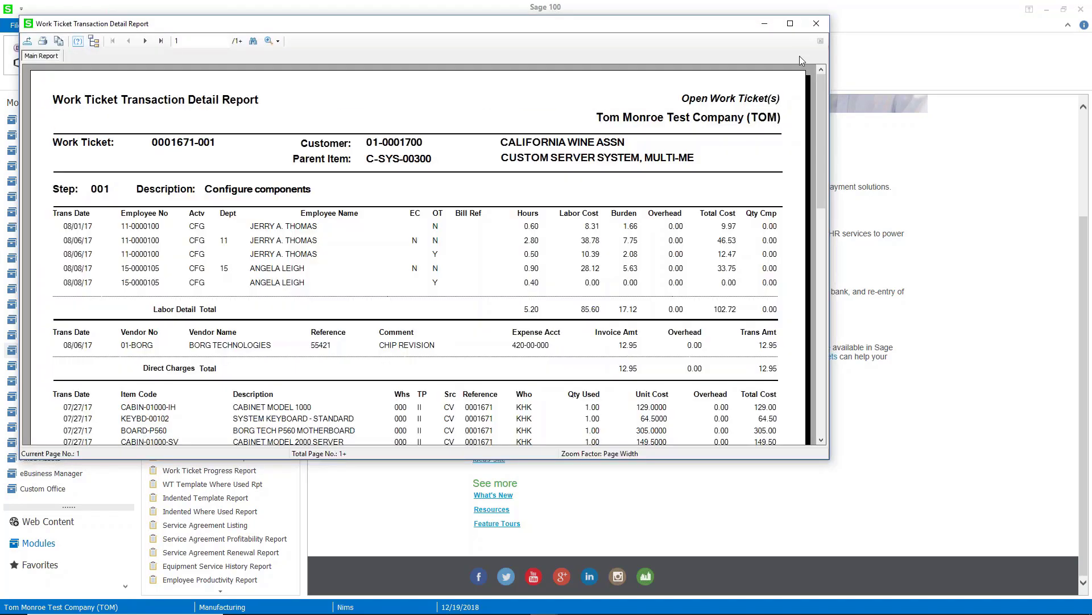
{"action": "left_click", "coordinate": [793, 28]}
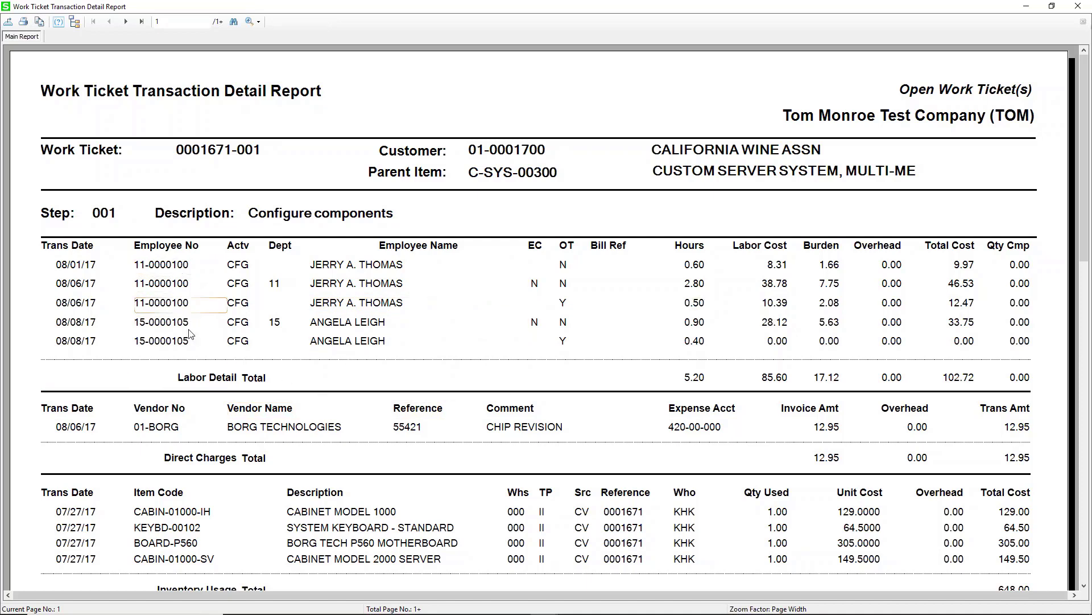
{"action": "scroll", "coordinate": [319, 395], "scroll_direction": "down", "scroll_amount": 3}
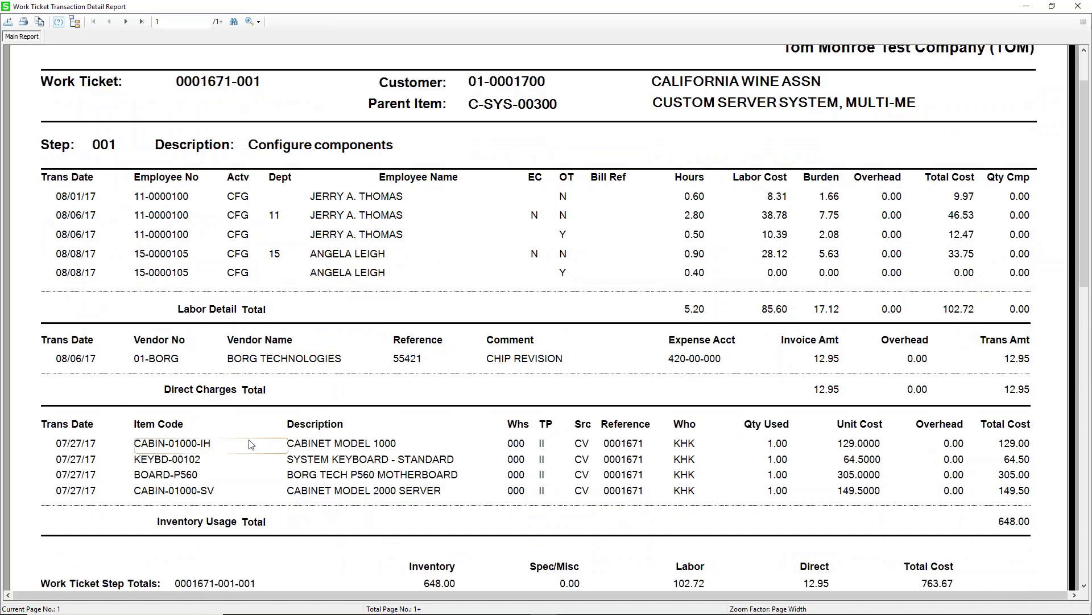
{"action": "scroll", "coordinate": [251, 444], "scroll_direction": "down", "scroll_amount": 3}
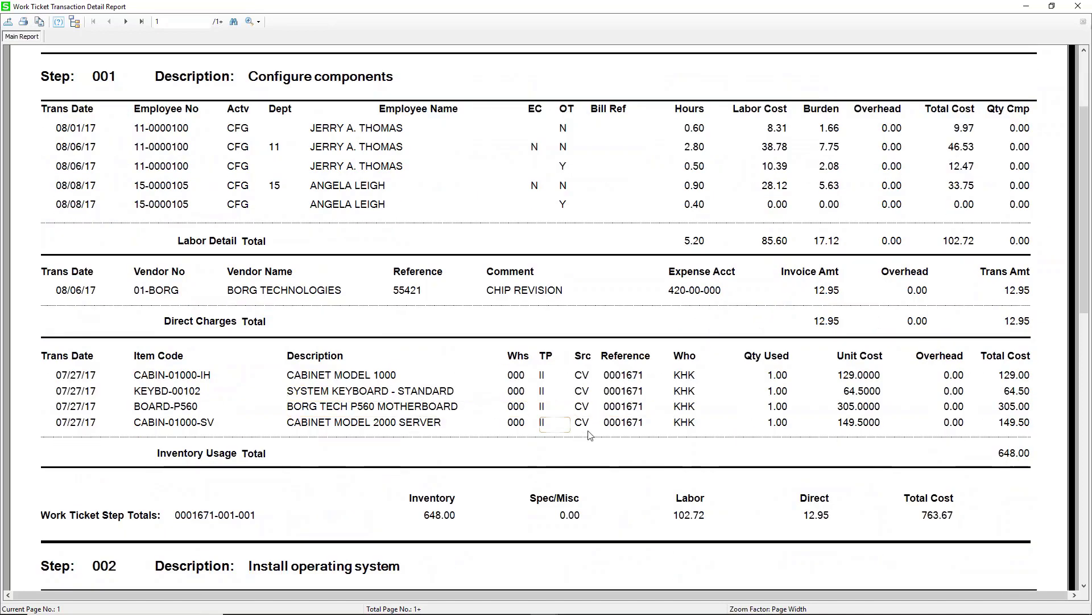
{"action": "scroll", "coordinate": [636, 442], "scroll_direction": "down", "scroll_amount": 6}
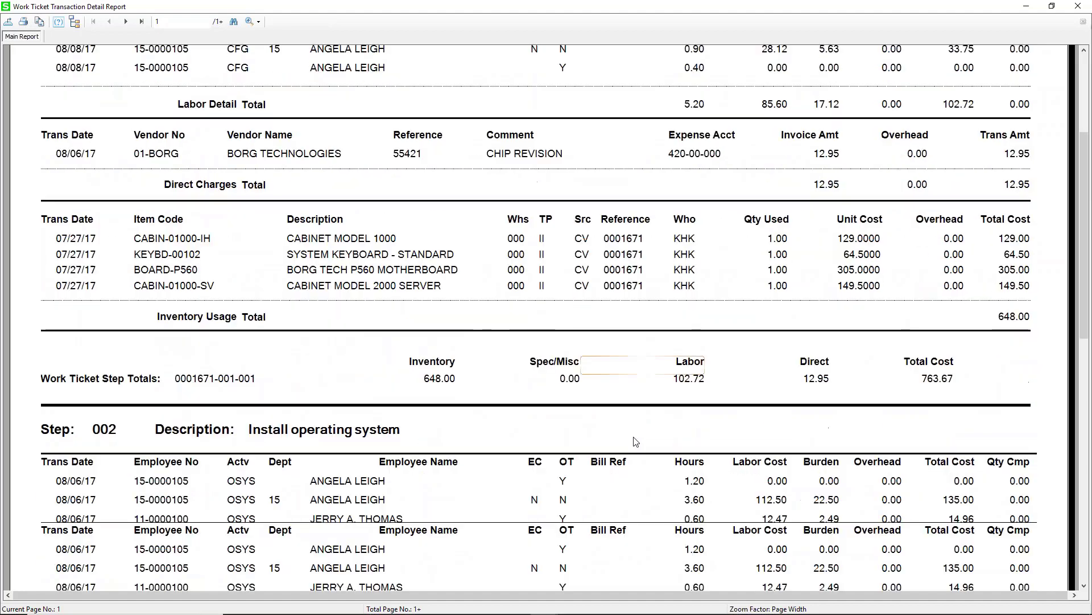
{"action": "scroll", "coordinate": [636, 442], "scroll_direction": "down", "scroll_amount": 15}
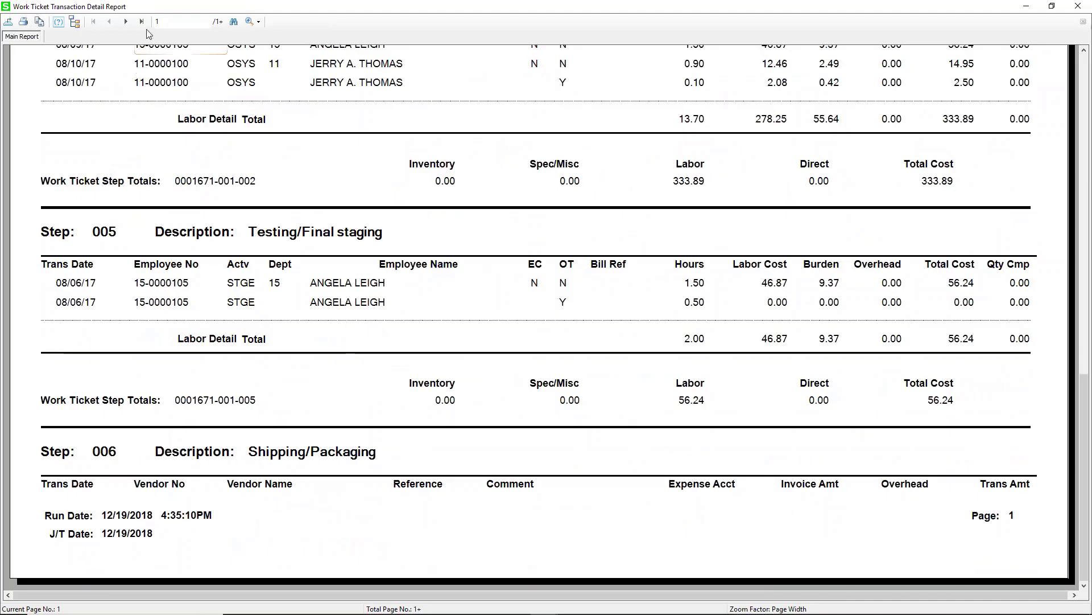
- Examine the step, work ticket and report totals on the last page, and close the preview and the report window
{"action": "left_click", "coordinate": [142, 21]}
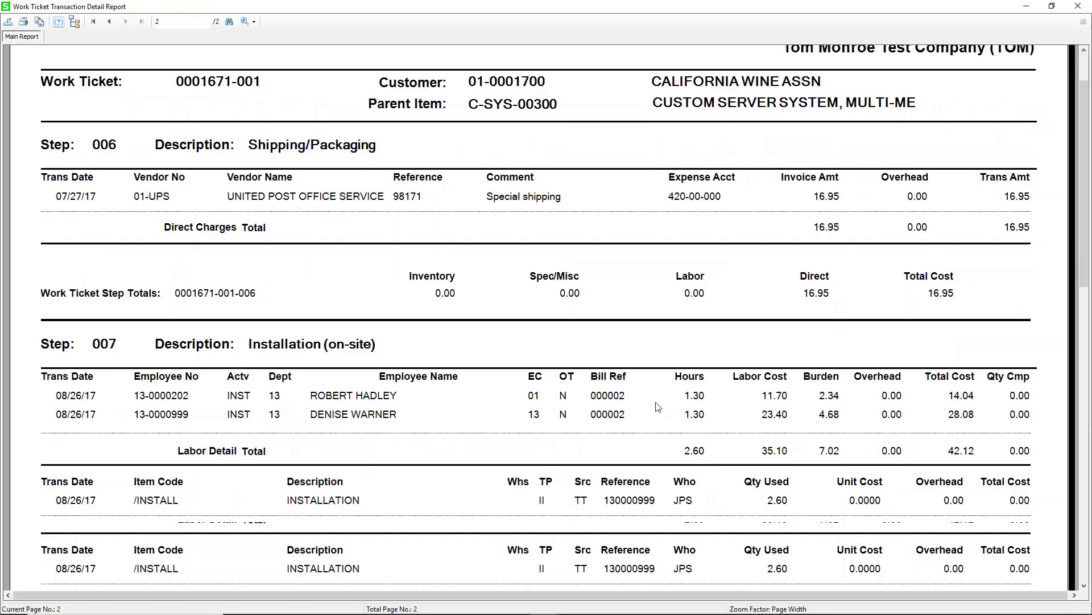
{"action": "scroll", "coordinate": [657, 406], "scroll_direction": "down", "scroll_amount": 20}
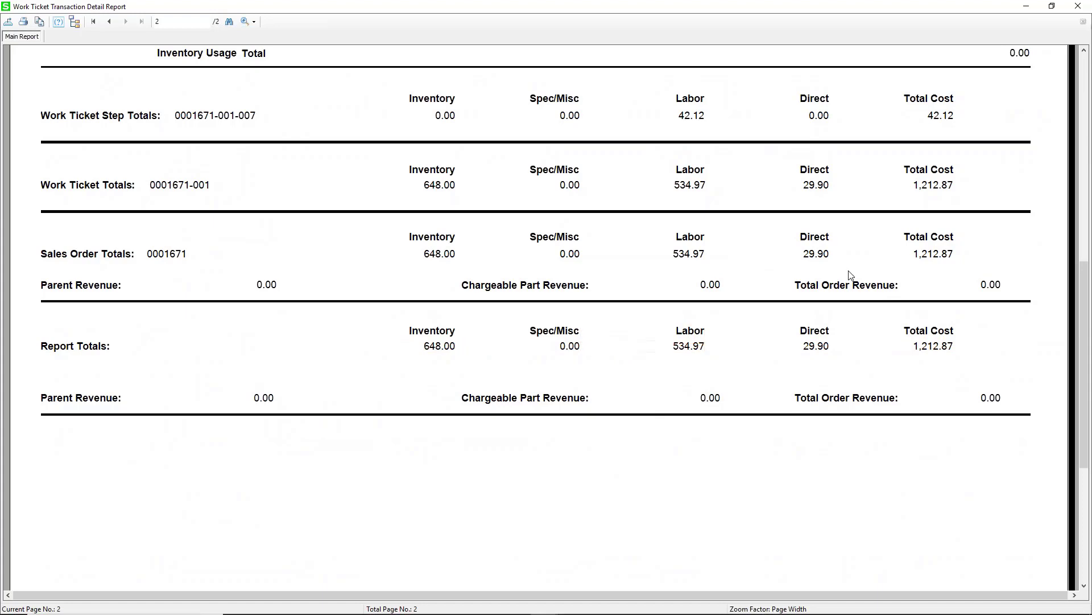
{"action": "left_click", "coordinate": [1077, 6]}
{"action": "left_click", "coordinate": [780, 166]}
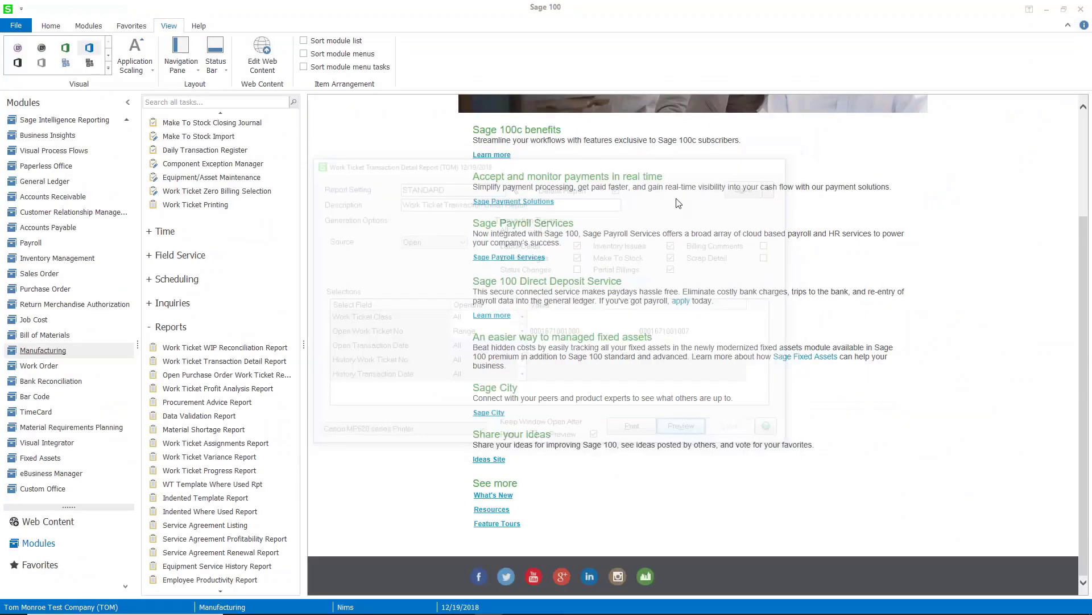
- Preview the Open Purchase Order Work Ticket Report with its standard settings, examine it full-screen, and close the report
{"action": "mouse_move", "coordinate": [219, 363]}
{"action": "left_mouse_down"}
{"action": "mouse_move", "coordinate": [165, 372]}
{"action": "mouse_move", "coordinate": [280, 391]}
{"action": "mouse_move", "coordinate": [227, 365]}
{"action": "left_mouse_up"}
{"action": "key", "text": "Return"}
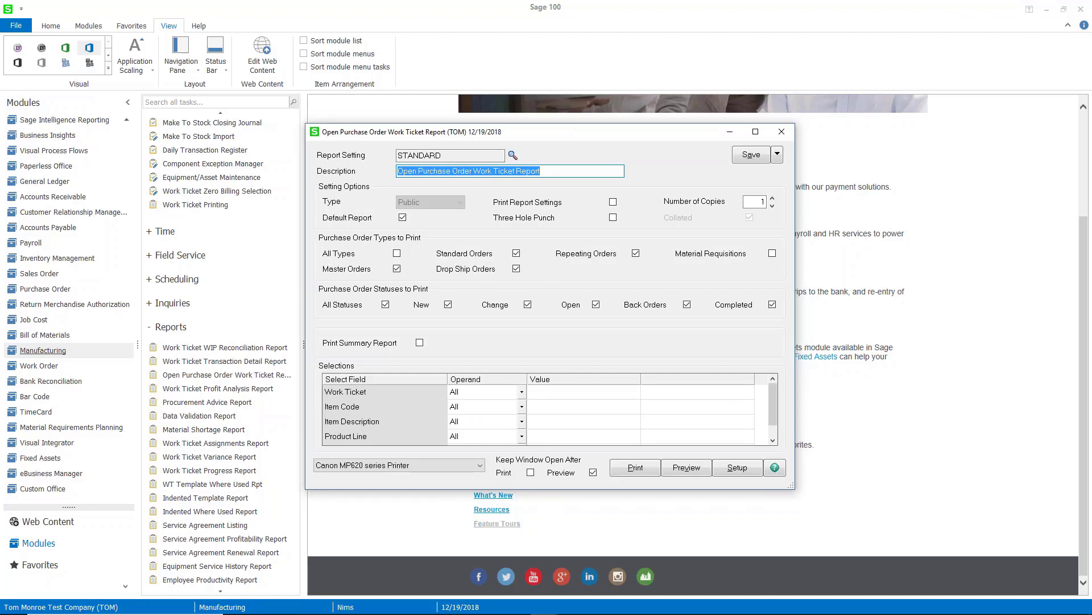
{"action": "left_click", "coordinate": [678, 470]}
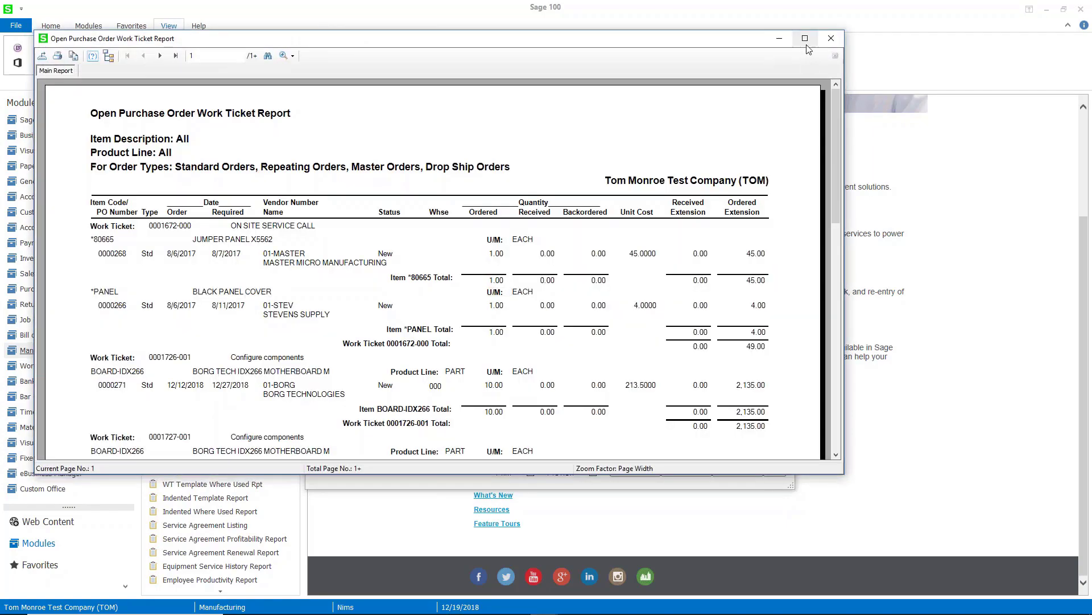
{"action": "left_click", "coordinate": [805, 39]}
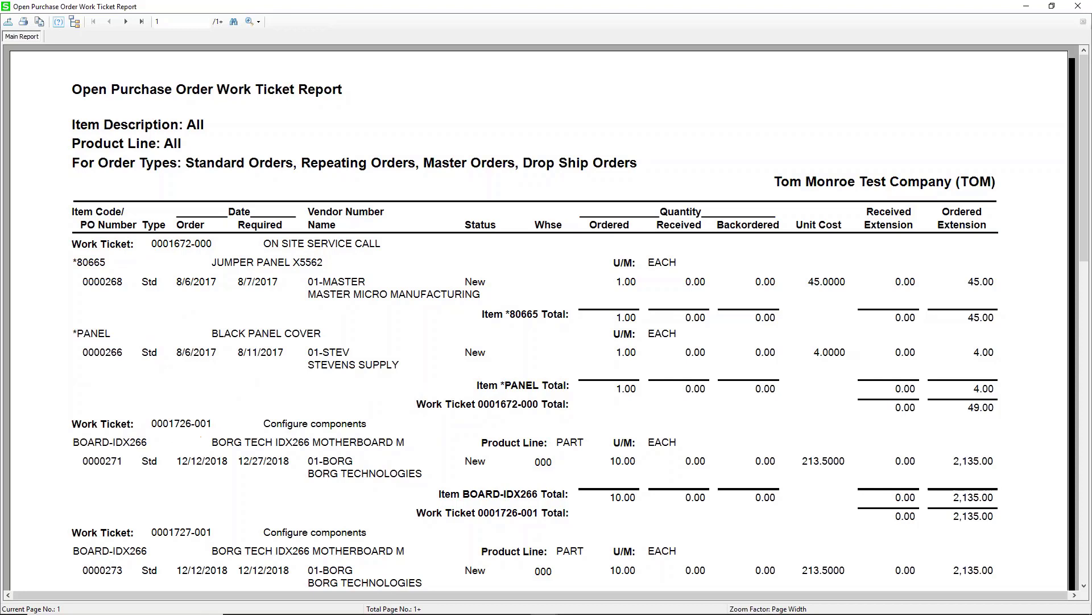
{"action": "left_click", "coordinate": [1079, 6]}
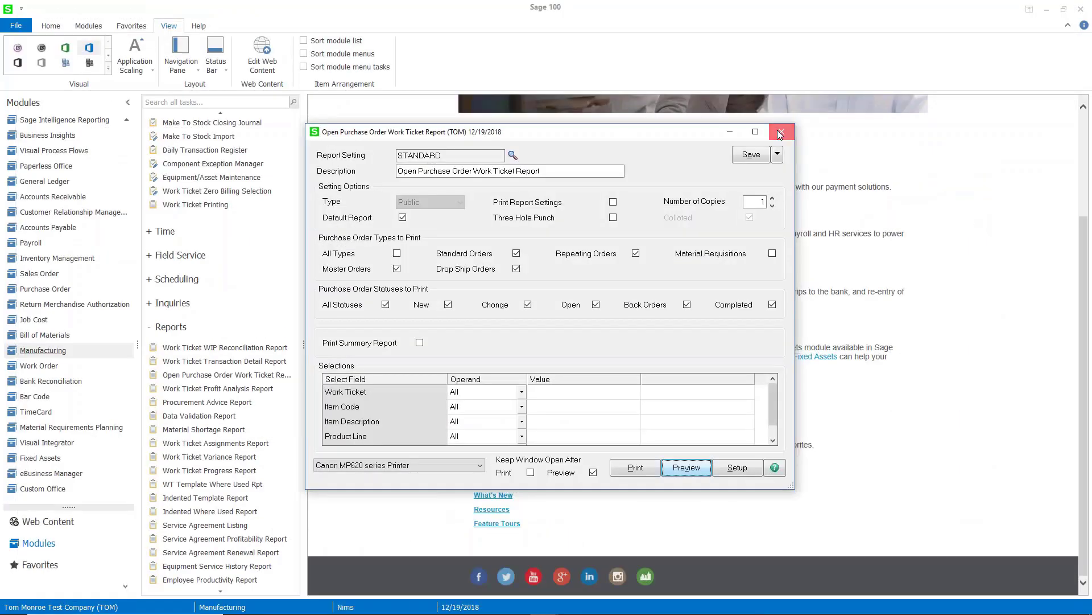
{"action": "left_click", "coordinate": [782, 132]}
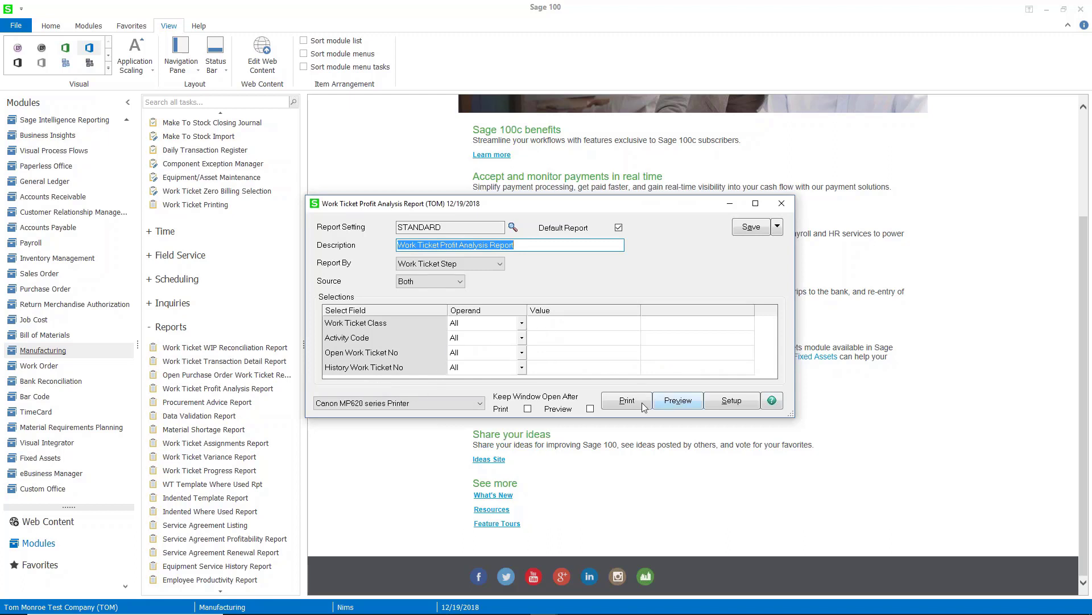
- Set the Work Ticket Profit Analysis Report to keep its window open after preview, and preview it for all work tickets
{"action": "left_click", "coordinate": [590, 409]}
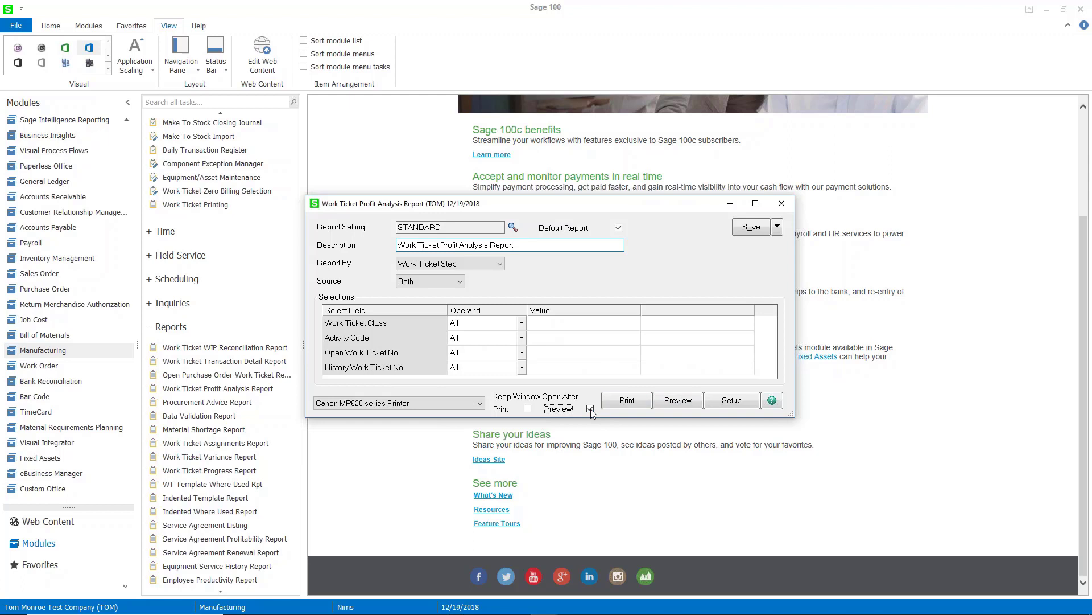
{"action": "left_click", "coordinate": [670, 401]}
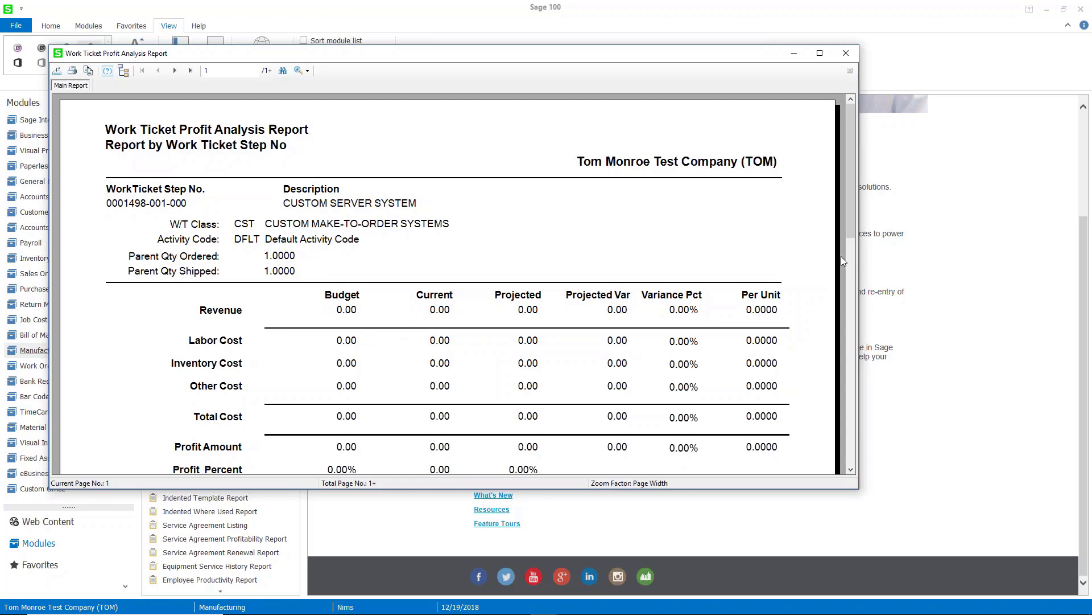
{"action": "left_click_drag", "start_coordinate": [848, 222], "coordinate": [844, 162]}
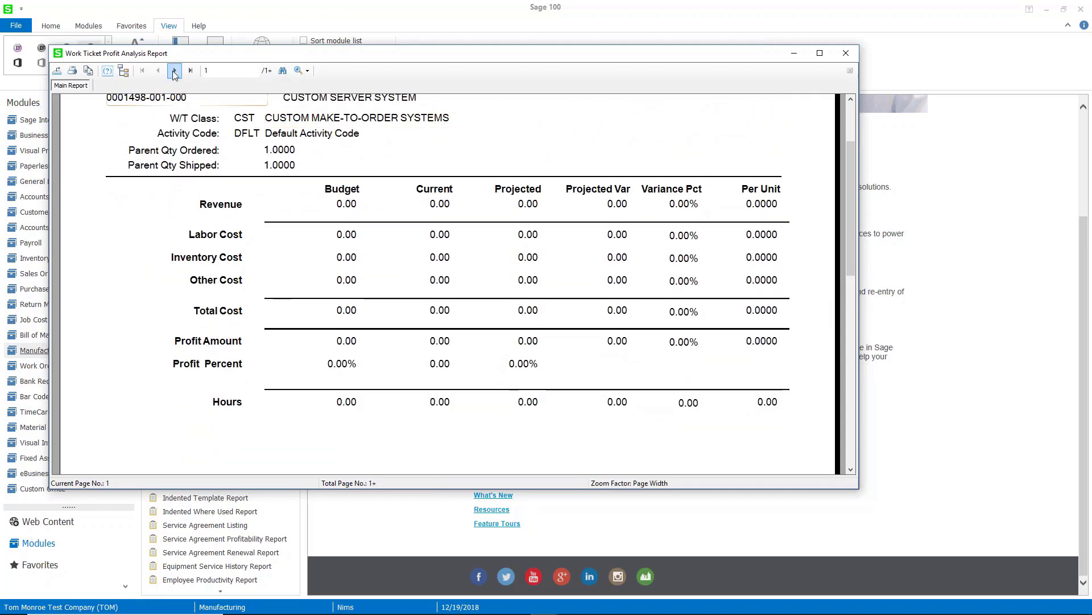
- Page through the profit analysis preview to its last page, go back through the preceding pages, and close the preview
{"action": "left_click", "coordinate": [175, 71]}
{"action": "left_click", "coordinate": [174, 71]}
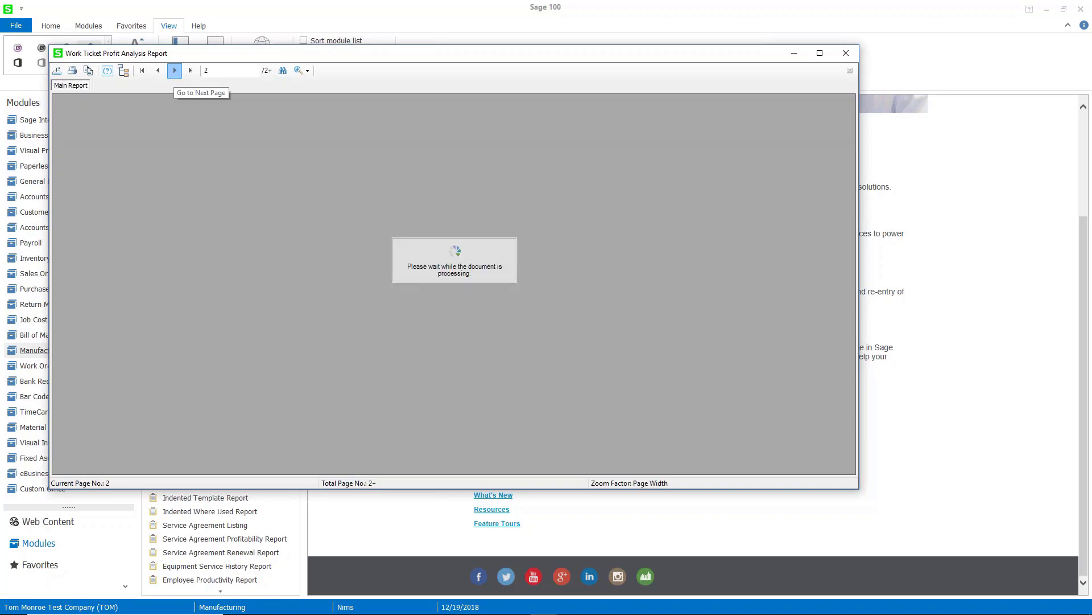
{"action": "left_click", "coordinate": [175, 70]}
{"action": "left_click", "coordinate": [175, 71]}
{"action": "left_click", "coordinate": [190, 70]}
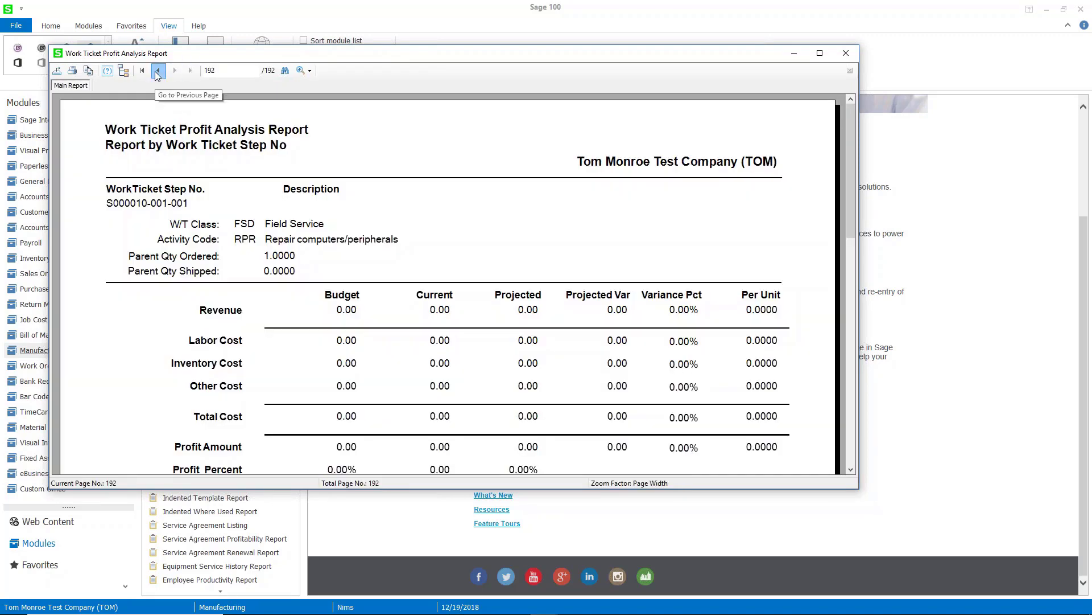
{"action": "left_click", "coordinate": [158, 71]}
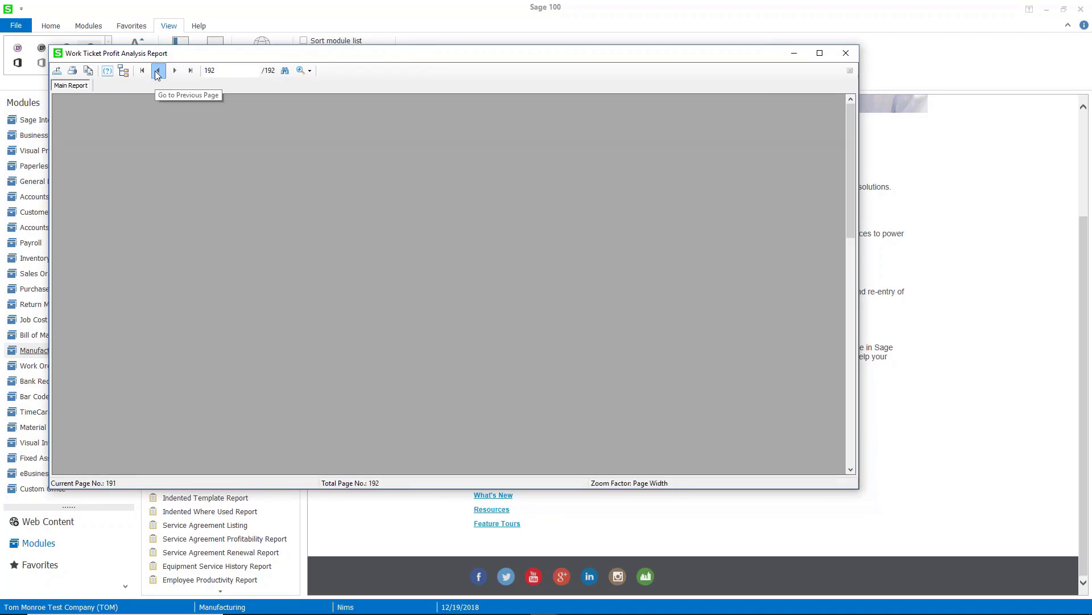
{"action": "left_click", "coordinate": [158, 70]}
{"action": "left_click", "coordinate": [158, 70]}
{"action": "left_click", "coordinate": [157, 71]}
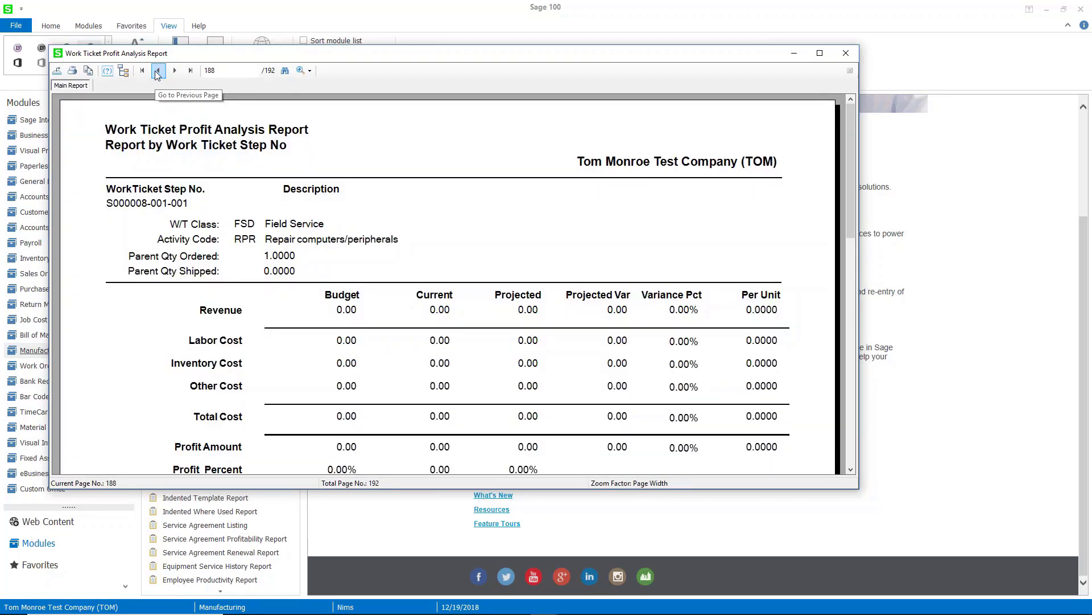
{"action": "left_click", "coordinate": [157, 70]}
{"action": "left_click", "coordinate": [157, 70]}
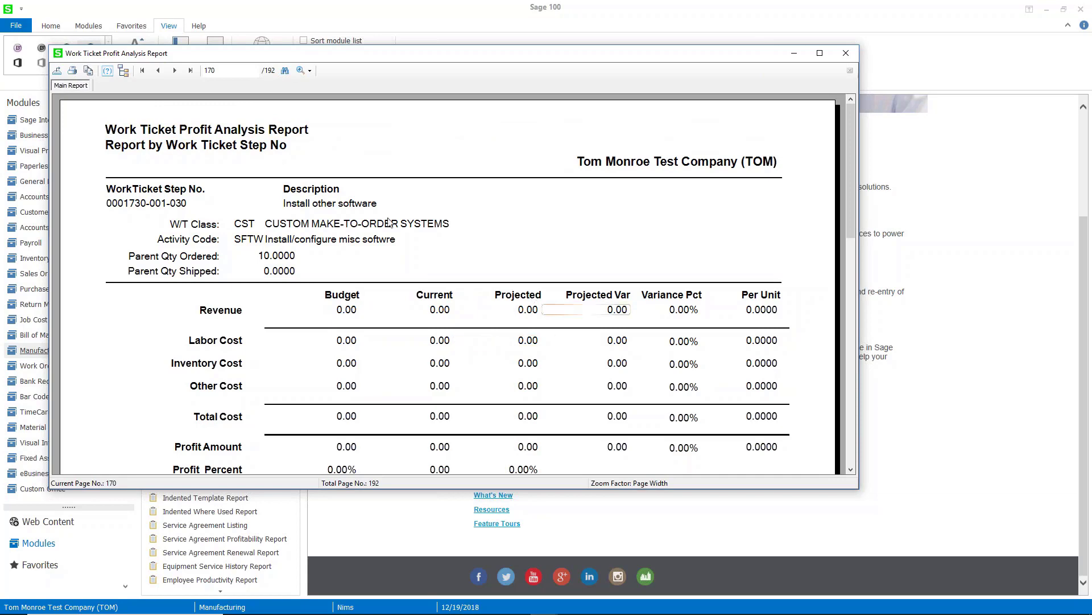
{"action": "left_click", "coordinate": [845, 54]}
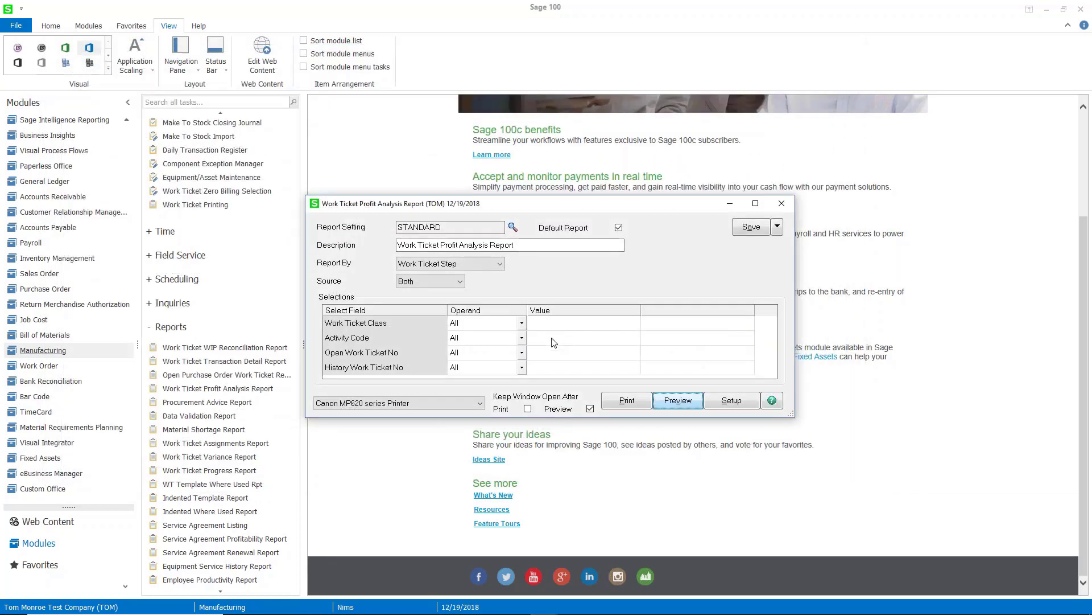
- Set the source of the Work Ticket Profit Analysis Report to Open
{"action": "left_click", "coordinate": [553, 352]}
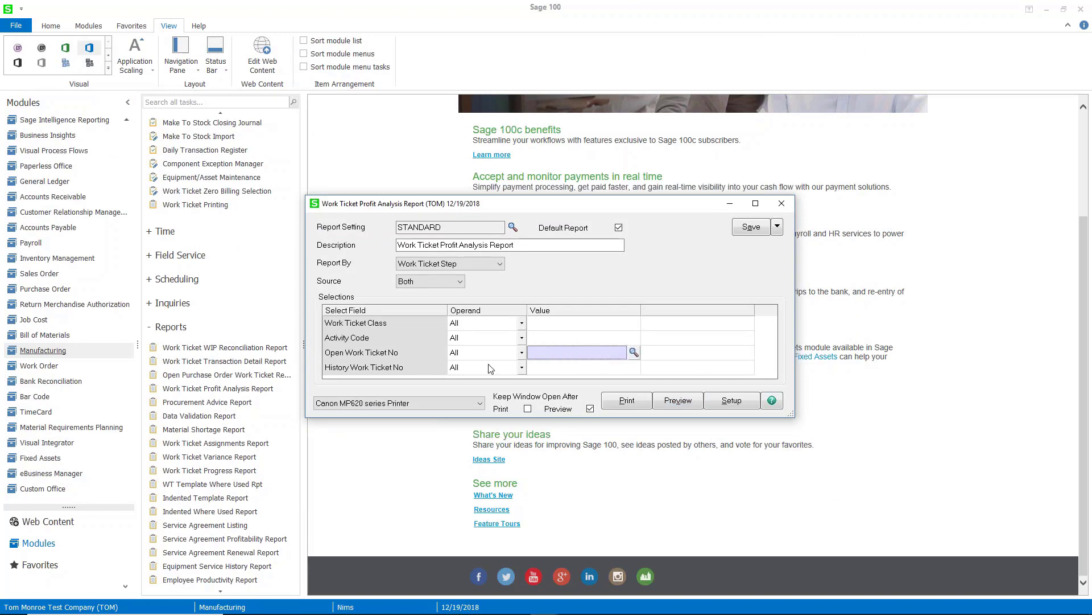
{"action": "left_click", "coordinate": [432, 284]}
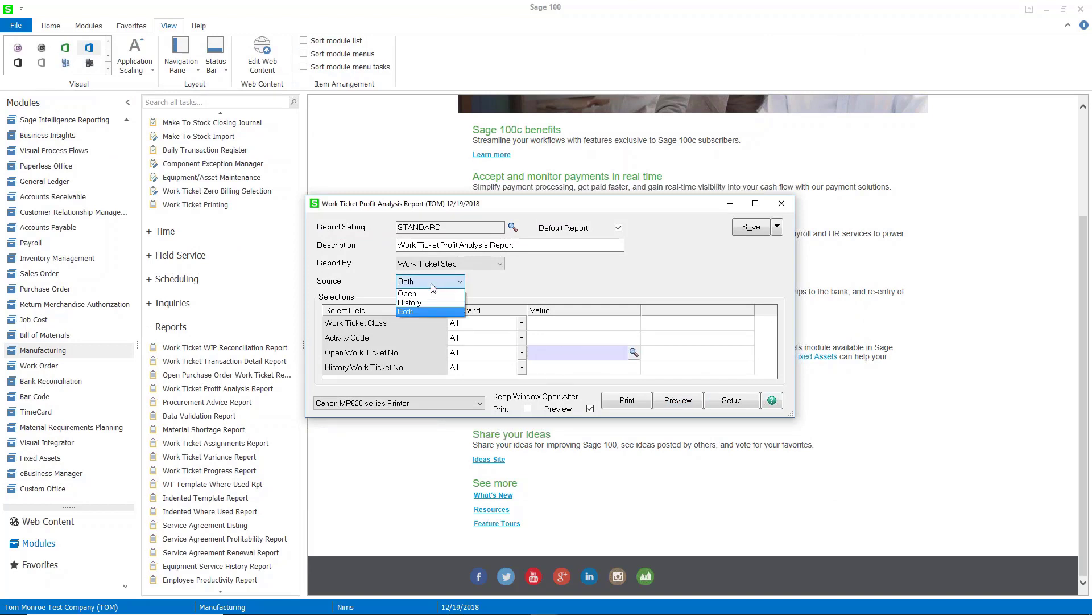
{"action": "left_click", "coordinate": [426, 301]}
{"action": "left_click", "coordinate": [550, 353]}
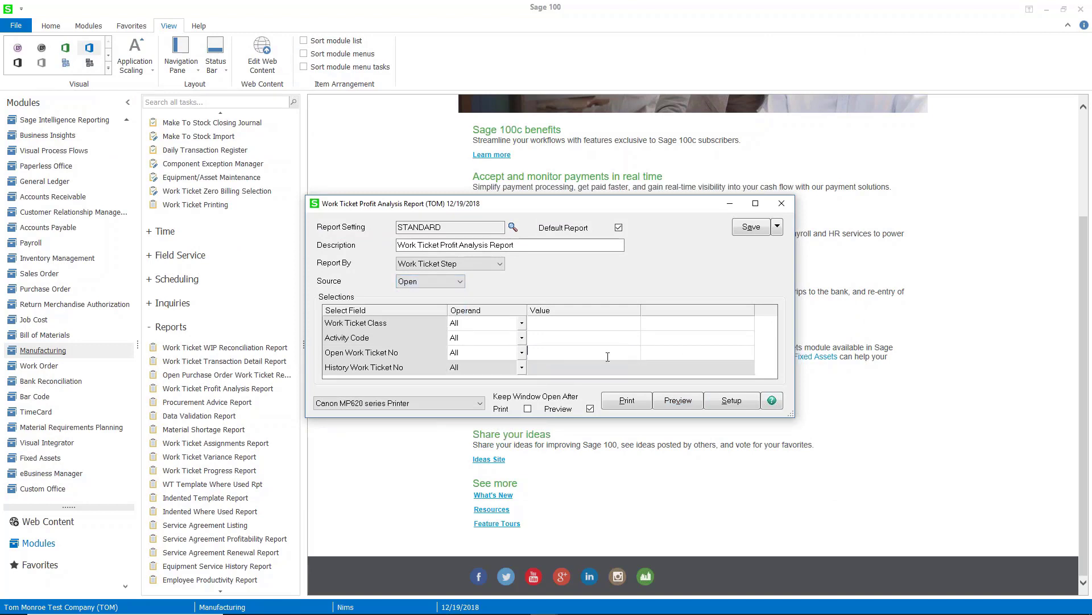
{"action": "key", "text": "Tab"}
{"action": "left_click", "coordinate": [626, 355]}
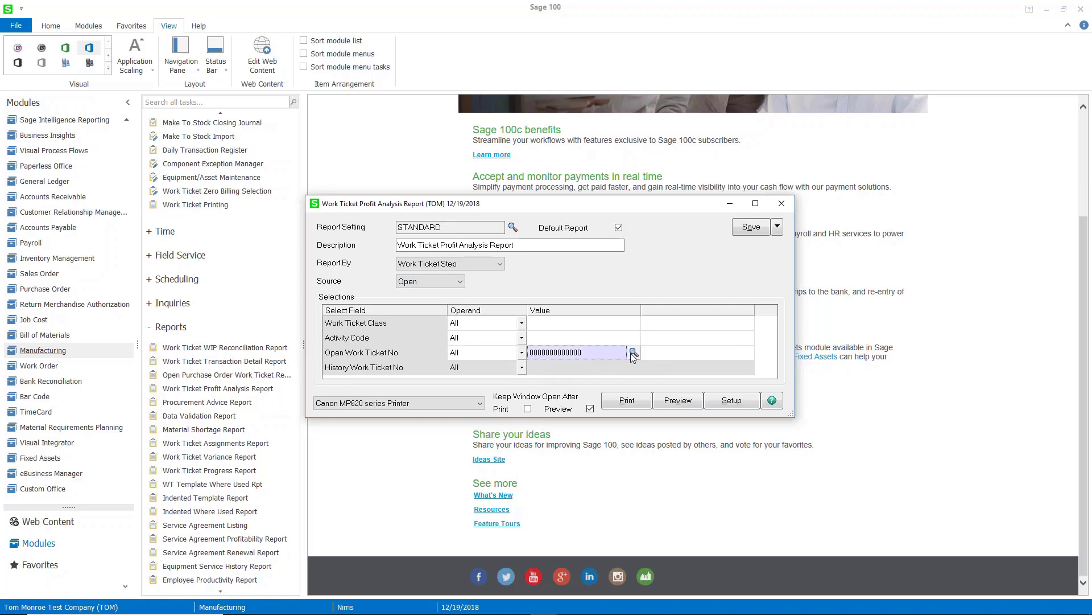
{"action": "left_click", "coordinate": [633, 353]}
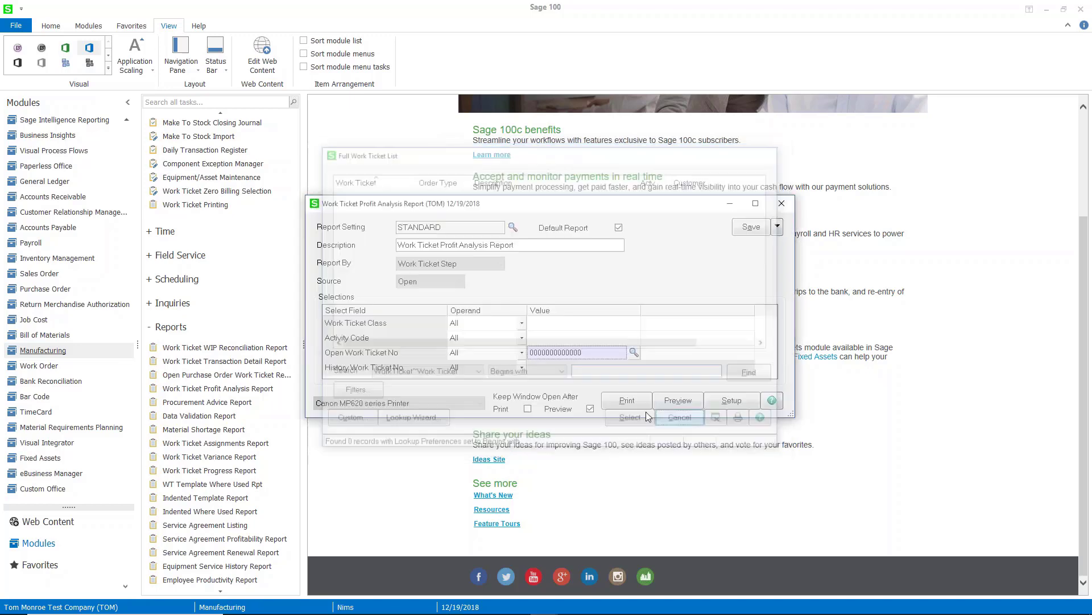
{"action": "left_click", "coordinate": [682, 422]}
{"action": "key", "text": "BackSpace"}
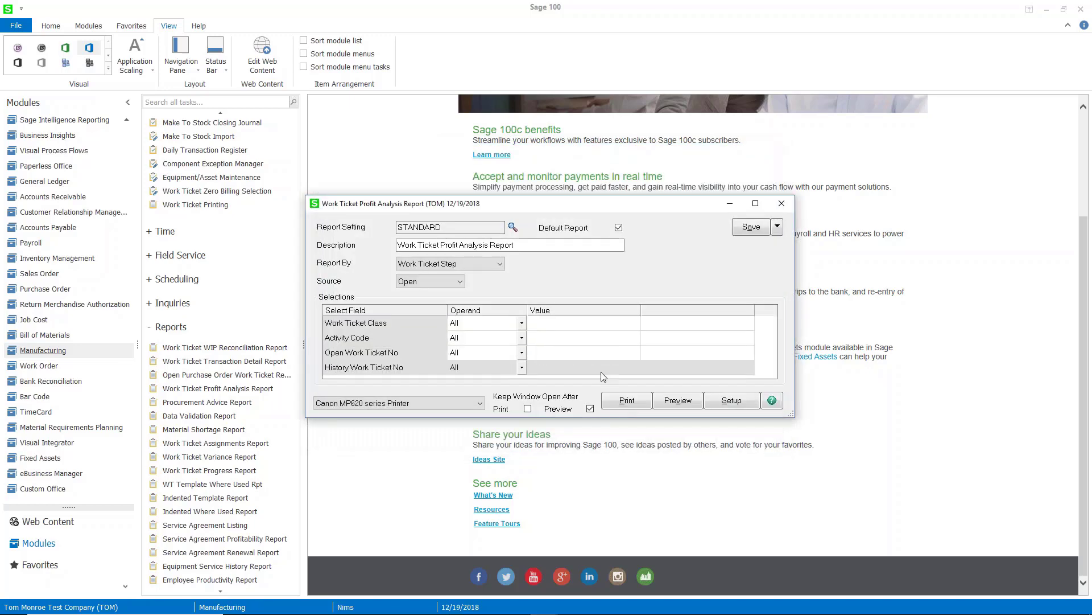
- Limit the profit analysis to open work tickets from step 000 to step 007 of the first CUSTOM SERVER SYSTEM ticket, and preview it
{"action": "left_click", "coordinate": [598, 340]}
{"action": "left_click", "coordinate": [632, 353]}
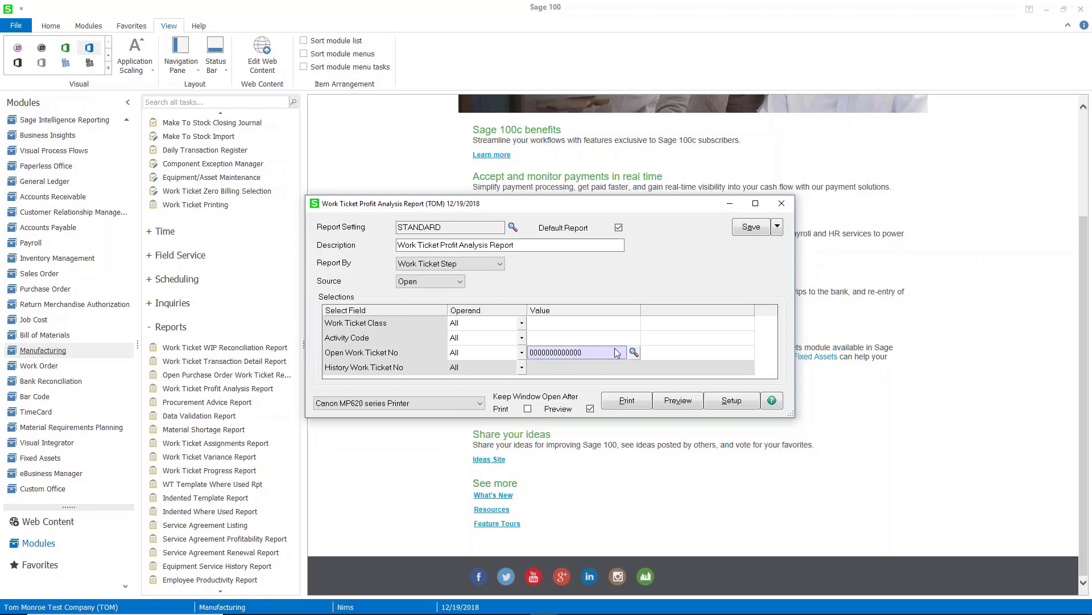
{"action": "left_click", "coordinate": [634, 353]}
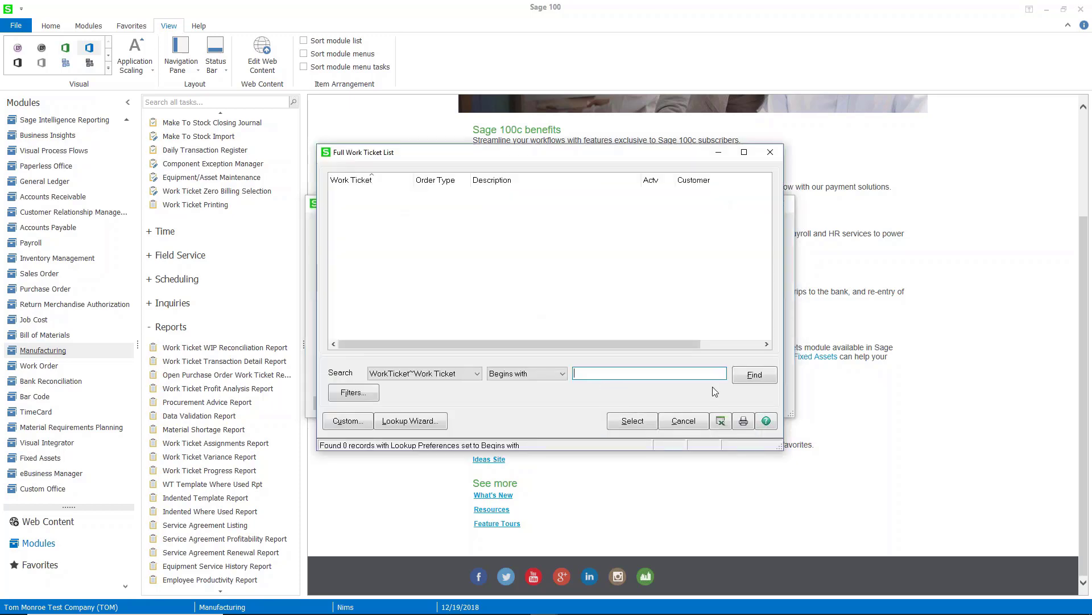
{"action": "left_click", "coordinate": [742, 377]}
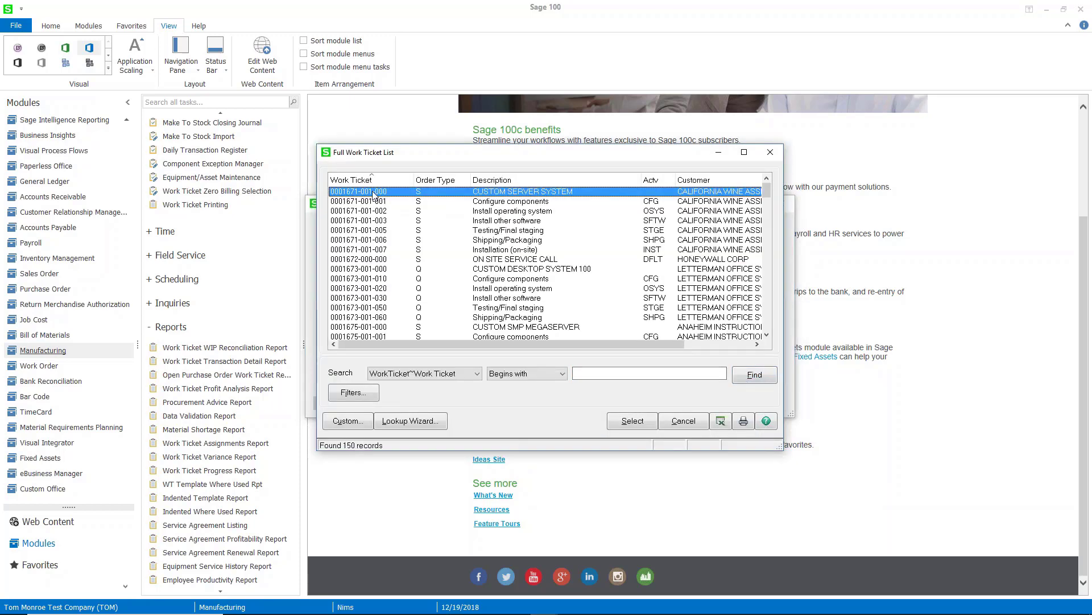
{"action": "left_click", "coordinate": [633, 421]}
{"action": "left_click", "coordinate": [747, 353]}
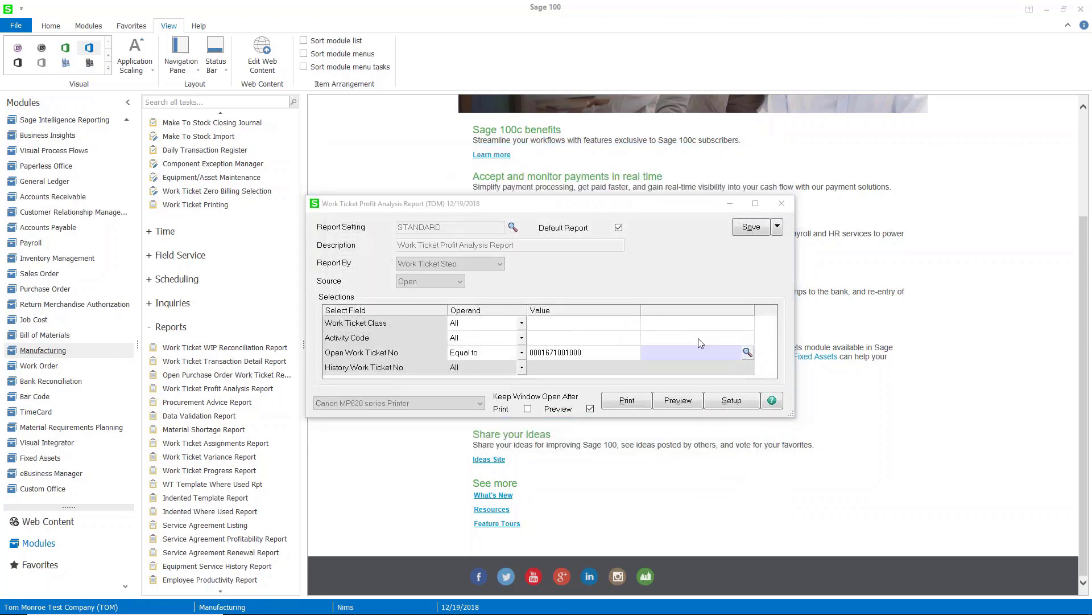
{"action": "left_click", "coordinate": [384, 249]}
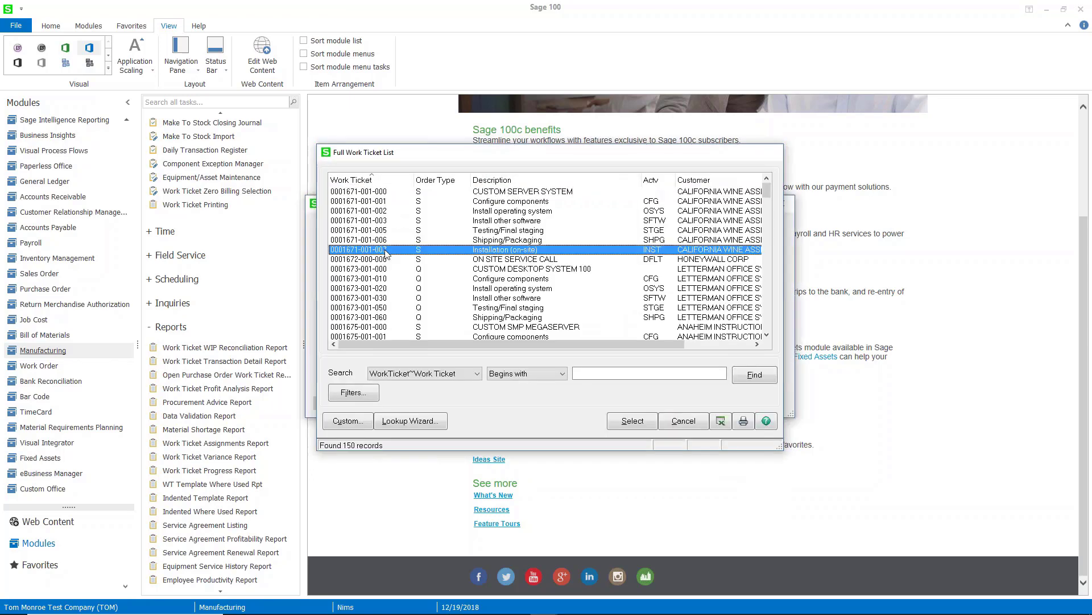
{"action": "left_click", "coordinate": [633, 420]}
{"action": "left_click", "coordinate": [678, 400]}
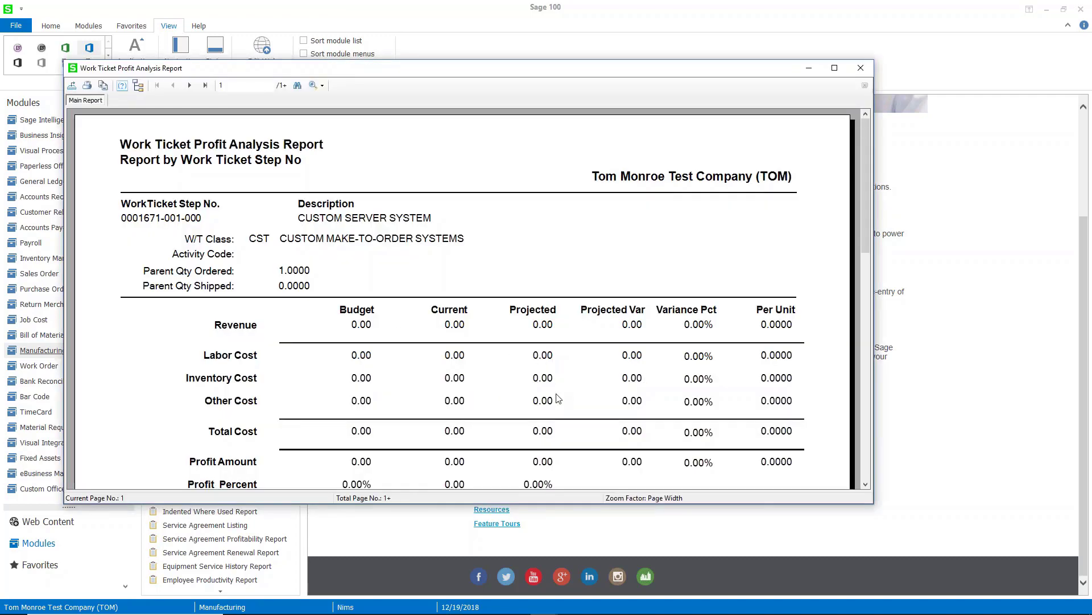
- Look over the budget, current and projected figures of the CUSTOM SERVER SYSTEM ticket, and close the preview and the profit analysis report window
{"action": "scroll", "coordinate": [558, 398], "scroll_direction": "down", "scroll_amount": 1}
{"action": "scroll", "coordinate": [557, 397], "scroll_direction": "down", "scroll_amount": 1}
{"action": "scroll", "coordinate": [556, 396], "scroll_direction": "up", "scroll_amount": 2}
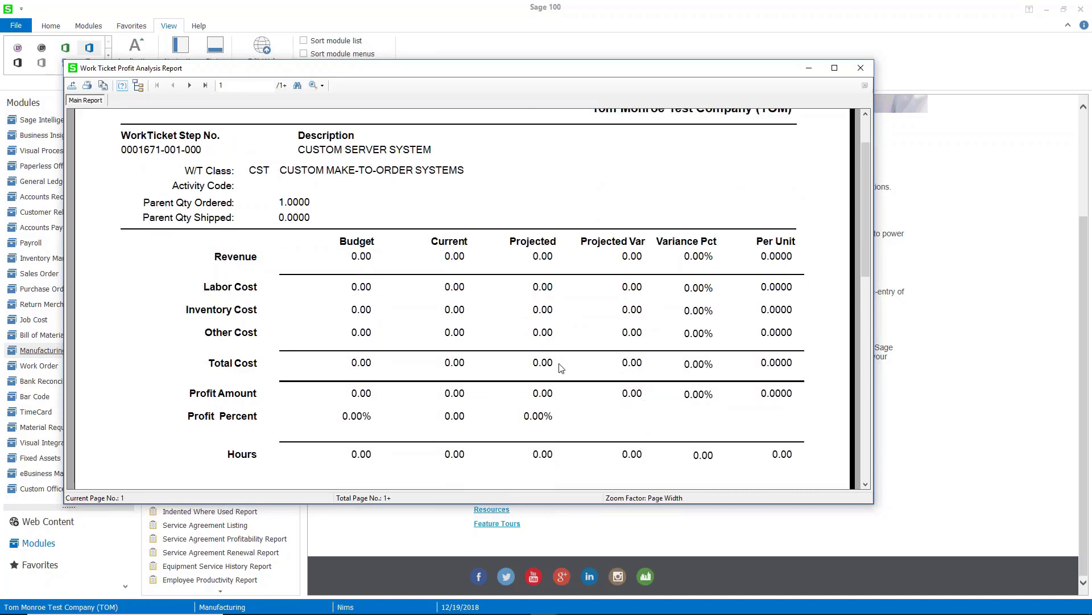
{"action": "left_click", "coordinate": [860, 68]}
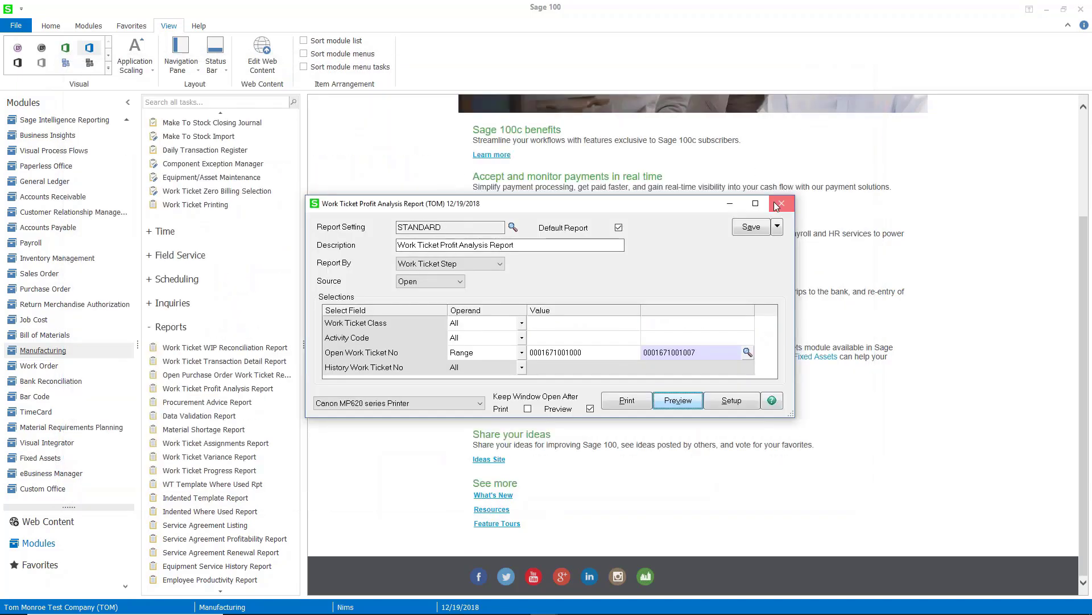
{"action": "left_click", "coordinate": [775, 202]}
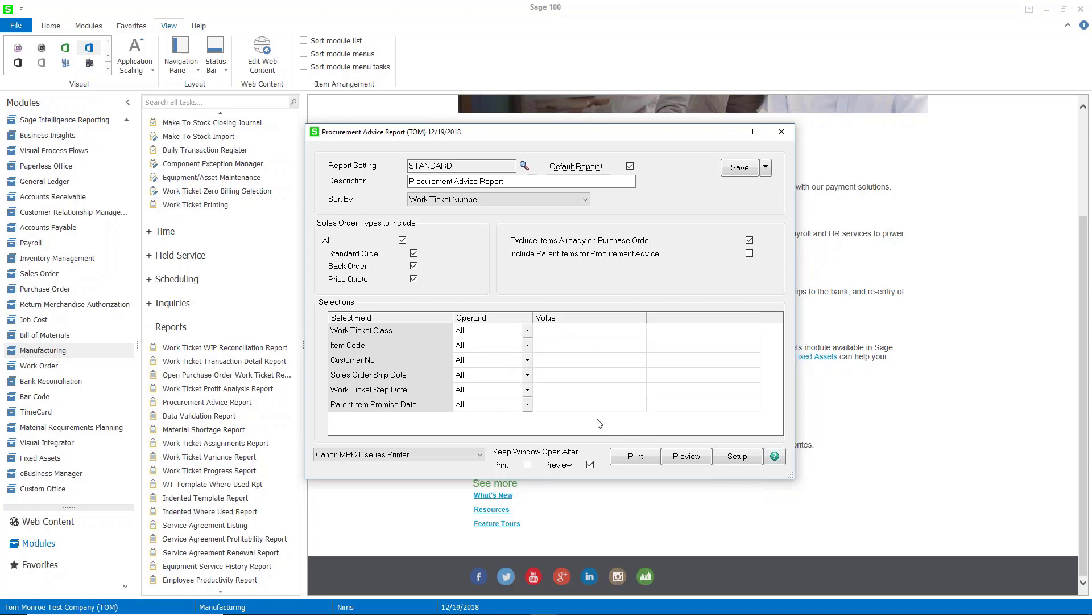
- Preview the Procurement Advice Report with its standard settings, maximize the preview, and highlight the recommended quantities under step 001 of the first work ticket
{"action": "left_click", "coordinate": [676, 456]}
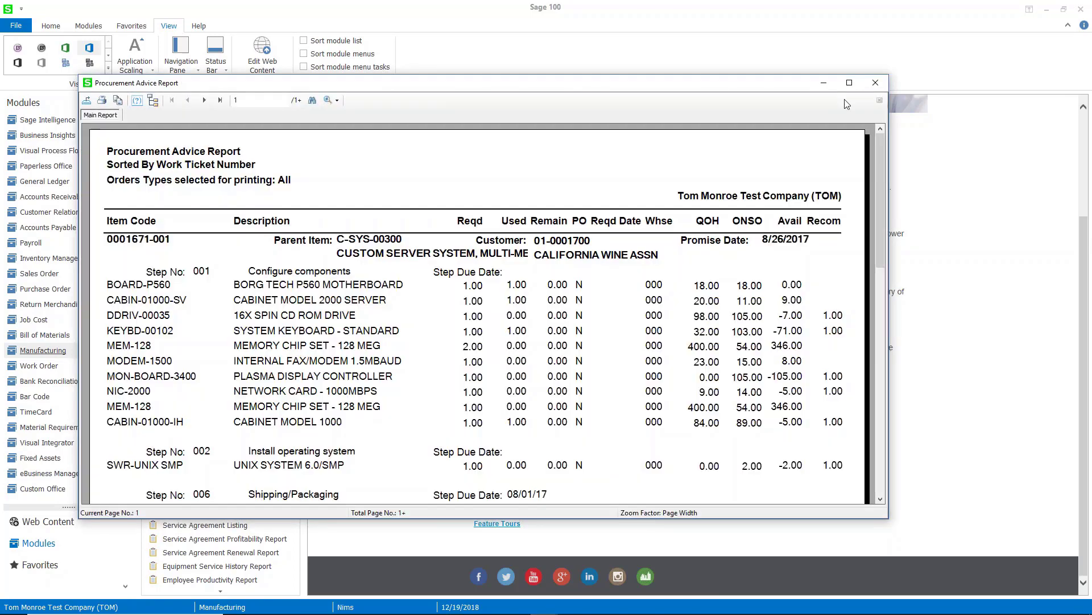
{"action": "left_click", "coordinate": [849, 82]}
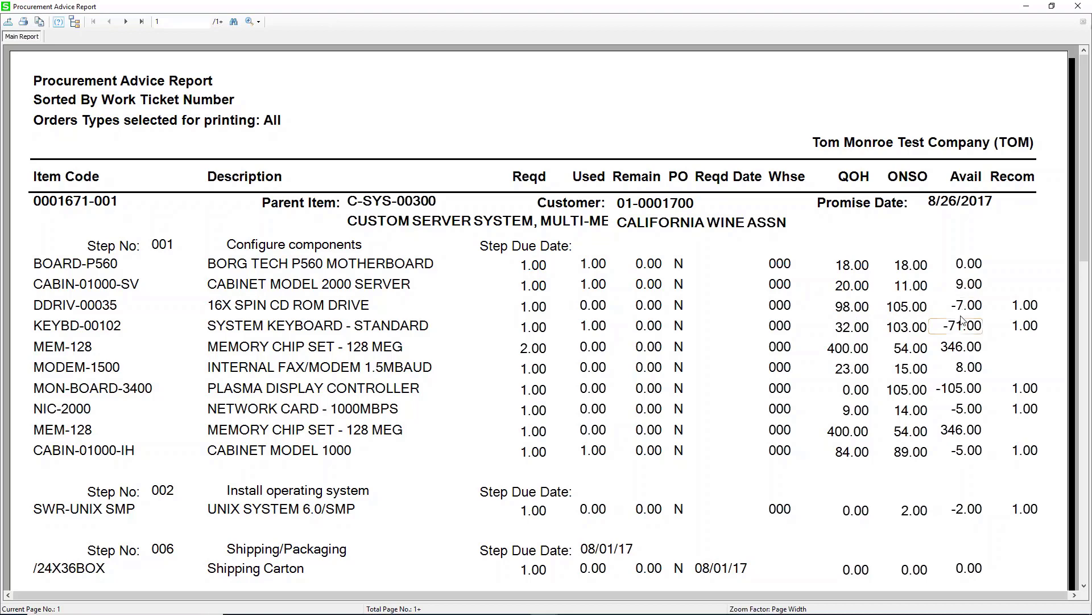
{"action": "left_click", "coordinate": [1025, 307]}
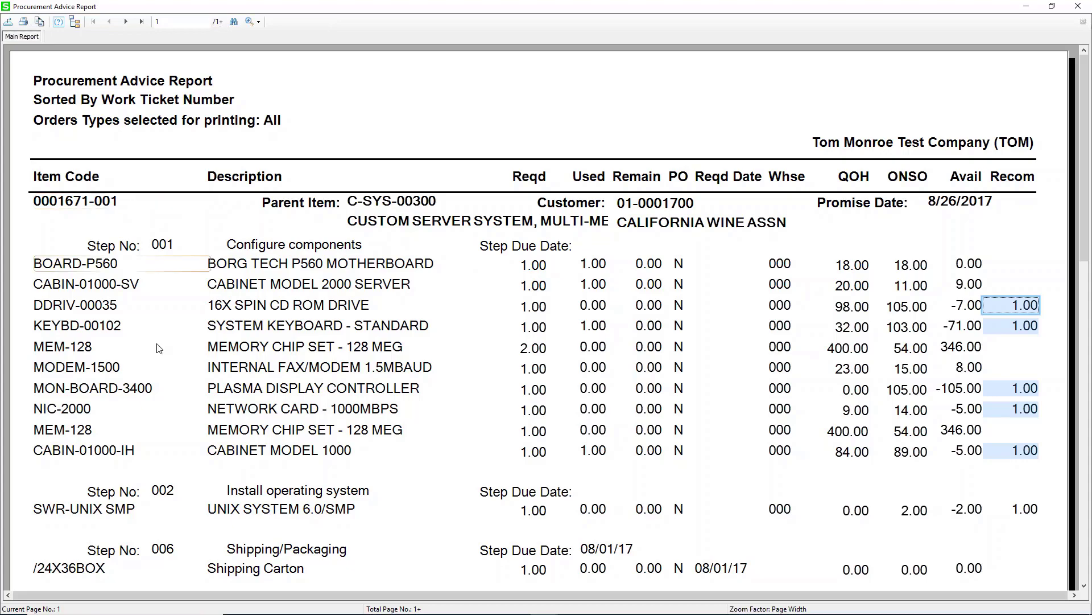
- Review the following work tickets, highlight the on-sales-order and recommended quantities of the CUSTOM DESKTOP SYSTEM 100 components, and close the preview
{"action": "scroll", "coordinate": [248, 449], "scroll_direction": "down", "scroll_amount": 2}
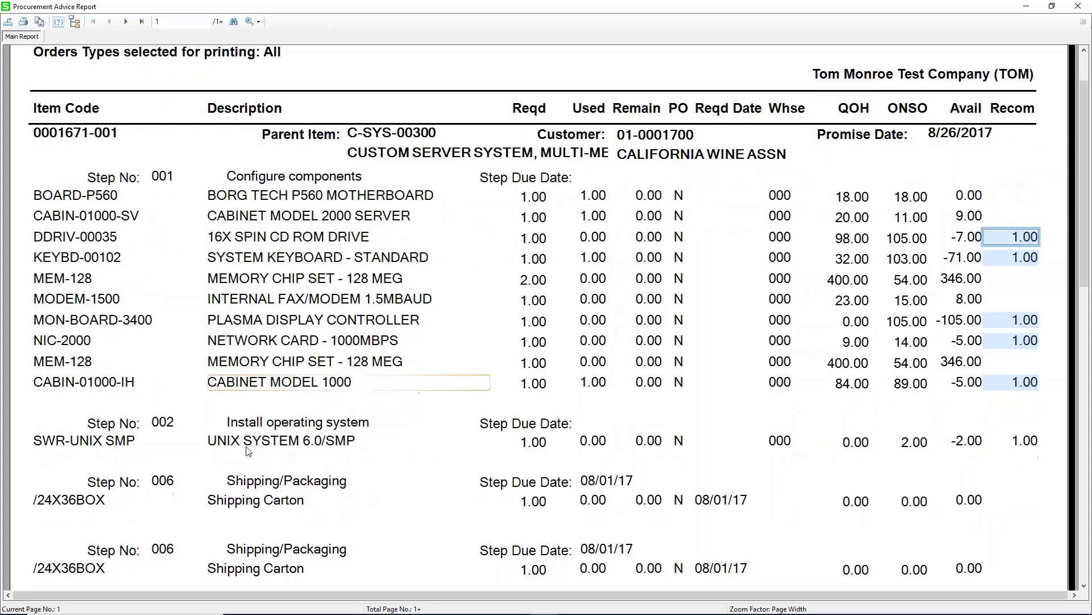
{"action": "scroll", "coordinate": [250, 444], "scroll_direction": "down", "scroll_amount": 6}
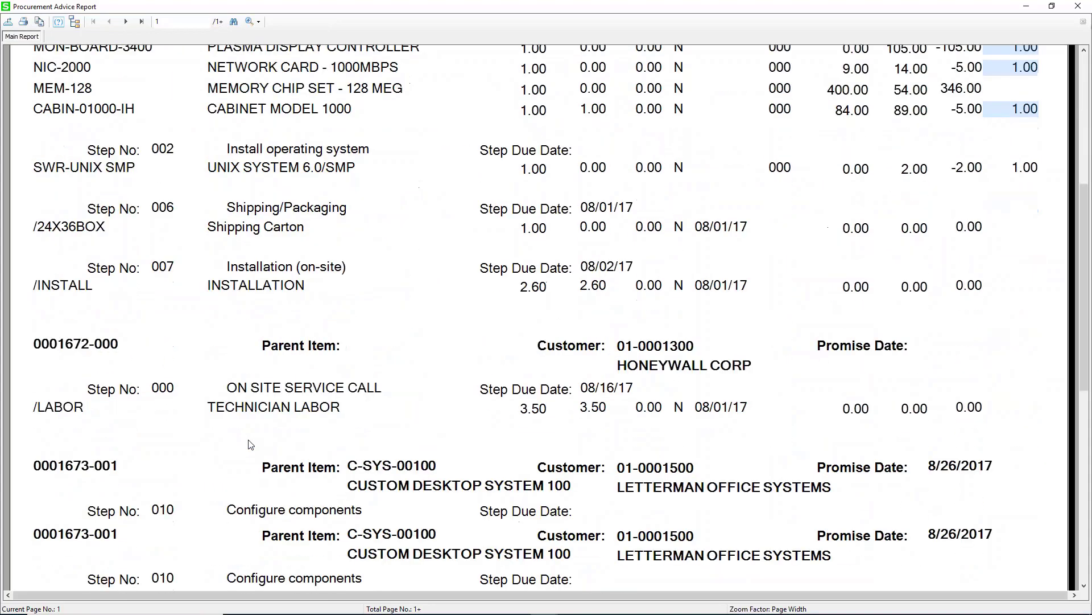
{"action": "left_click", "coordinate": [931, 392]}
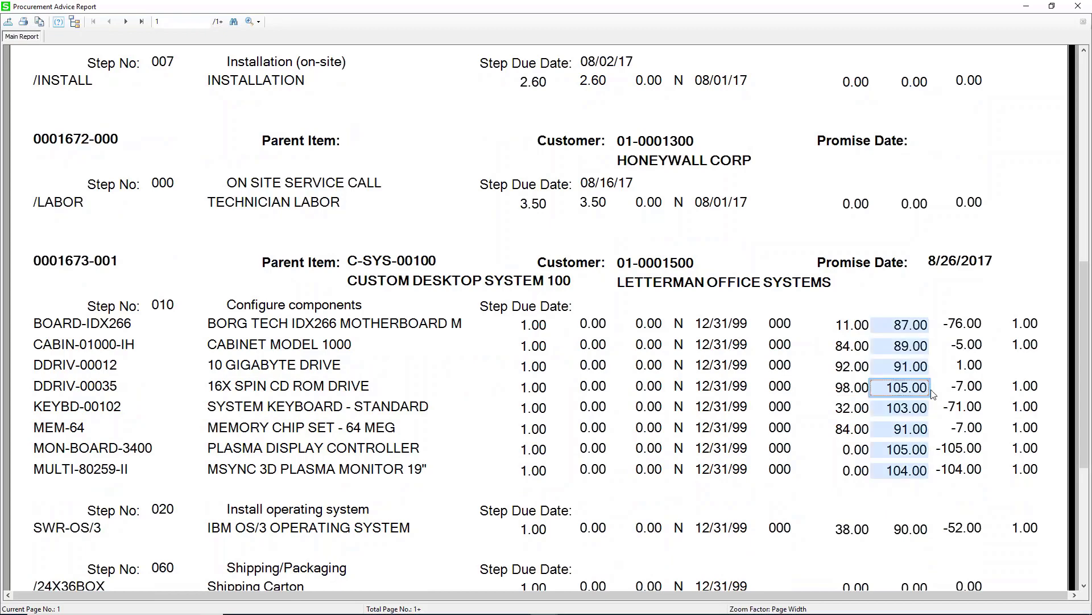
{"action": "left_click", "coordinate": [1015, 392]}
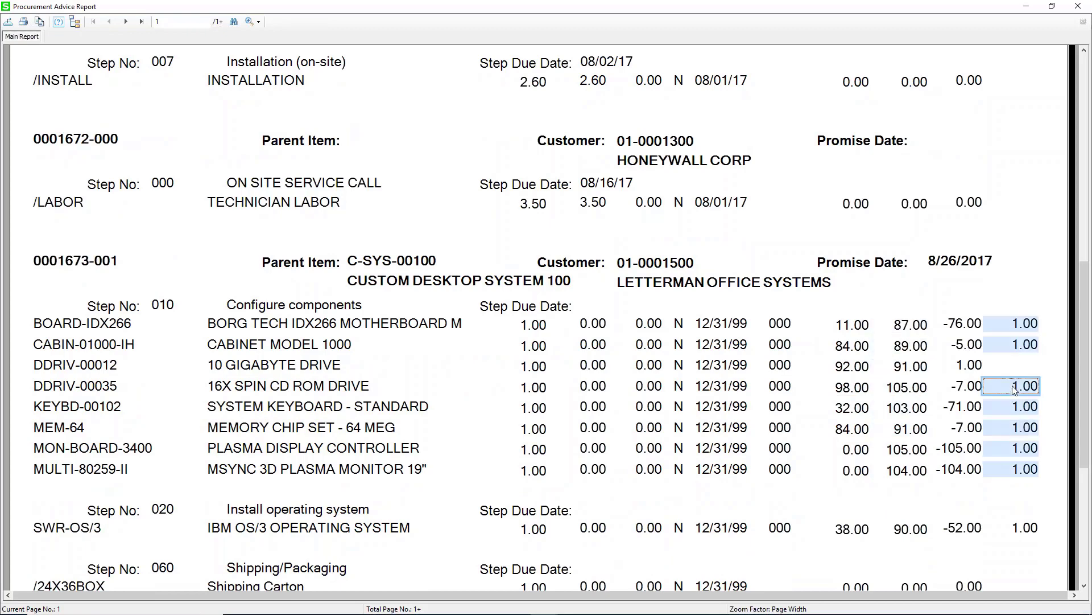
{"action": "left_click", "coordinate": [1076, 8]}
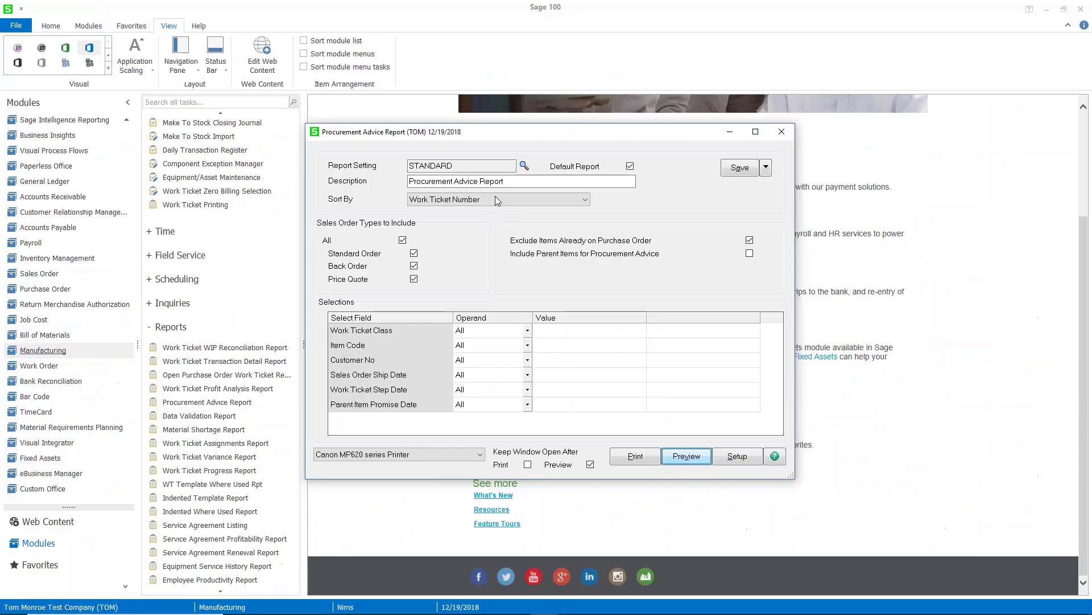
- Check the available sort options of the Procurement Advice Report without changing the sorting, and close the report window
{"action": "left_click", "coordinate": [491, 197]}
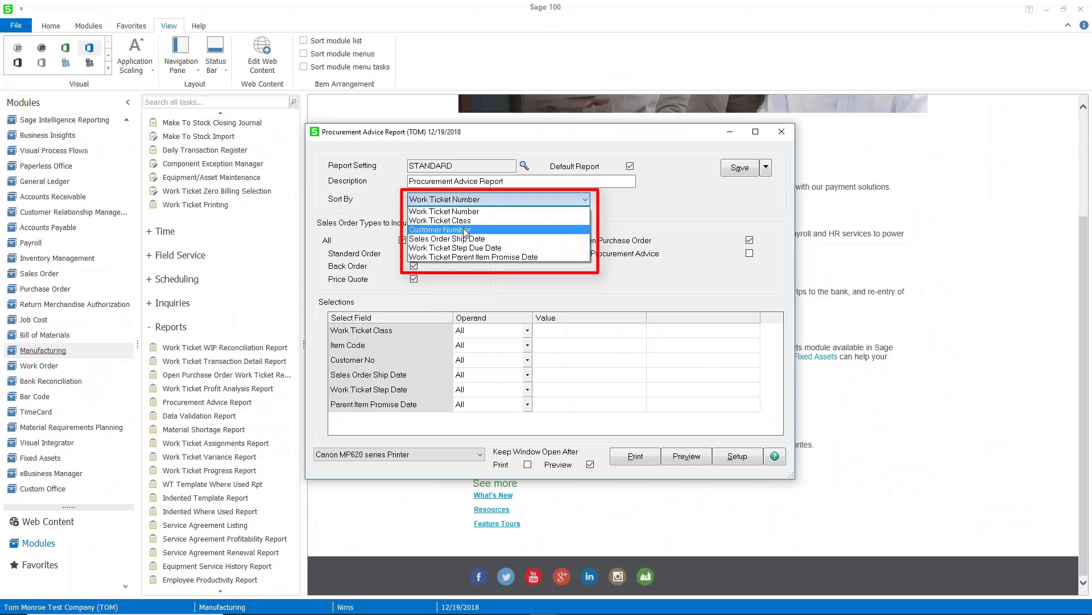
{"action": "left_click", "coordinate": [551, 286]}
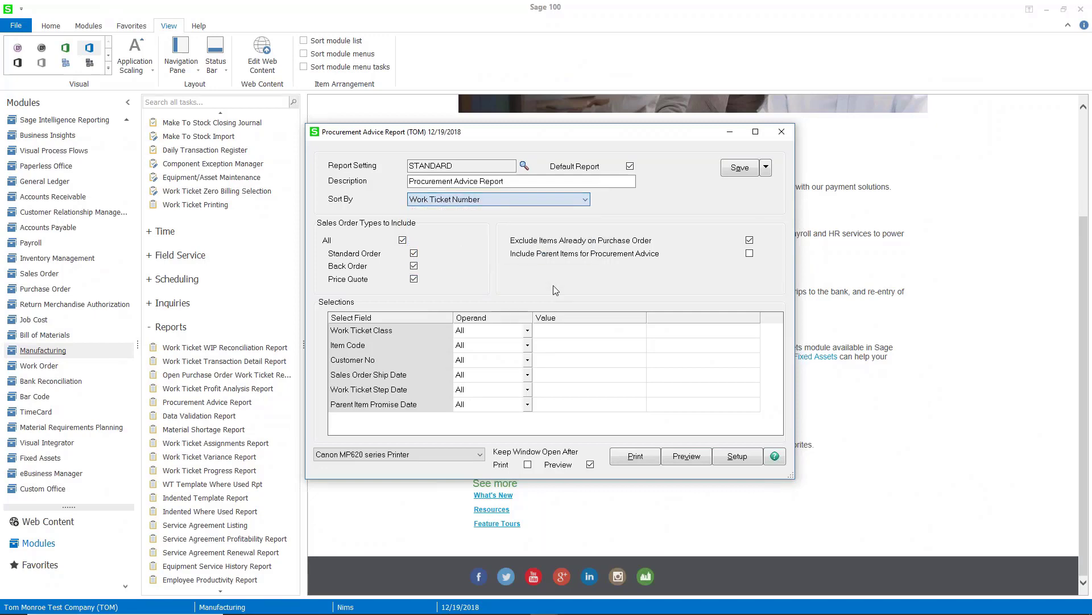
{"action": "left_click", "coordinate": [782, 132]}
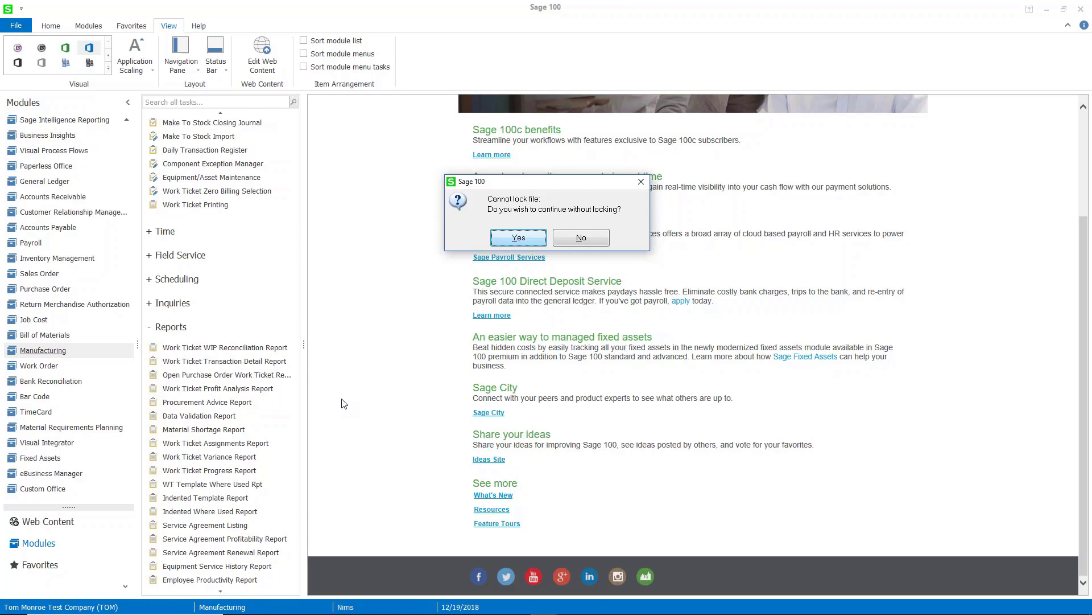
- Run the Data Validation Report without locking the file, view its output, and close it
{"action": "left_click", "coordinate": [512, 235]}
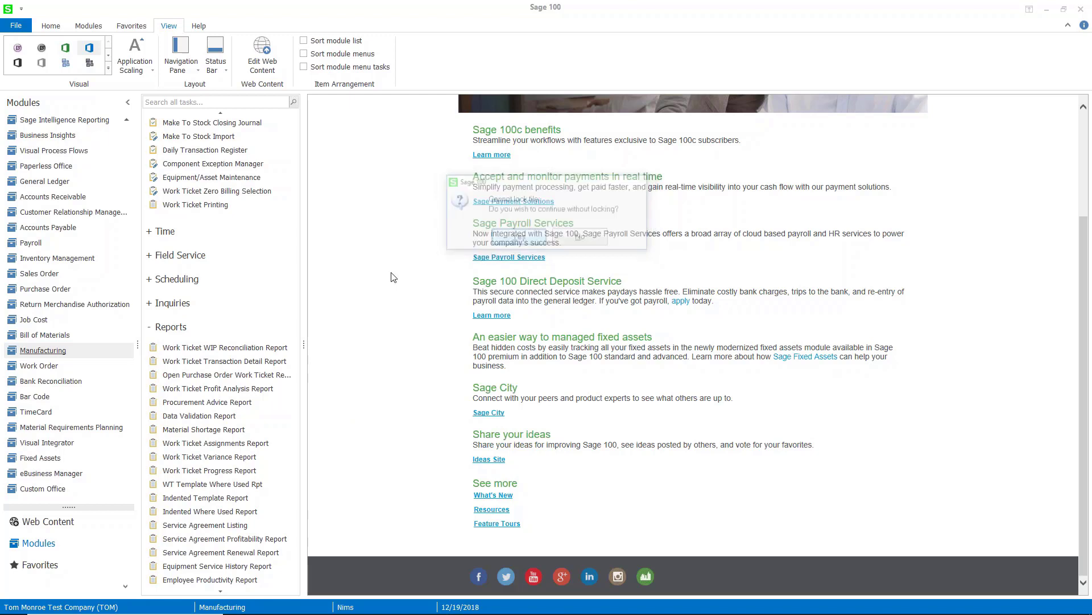
{"action": "left_click", "coordinate": [495, 351]}
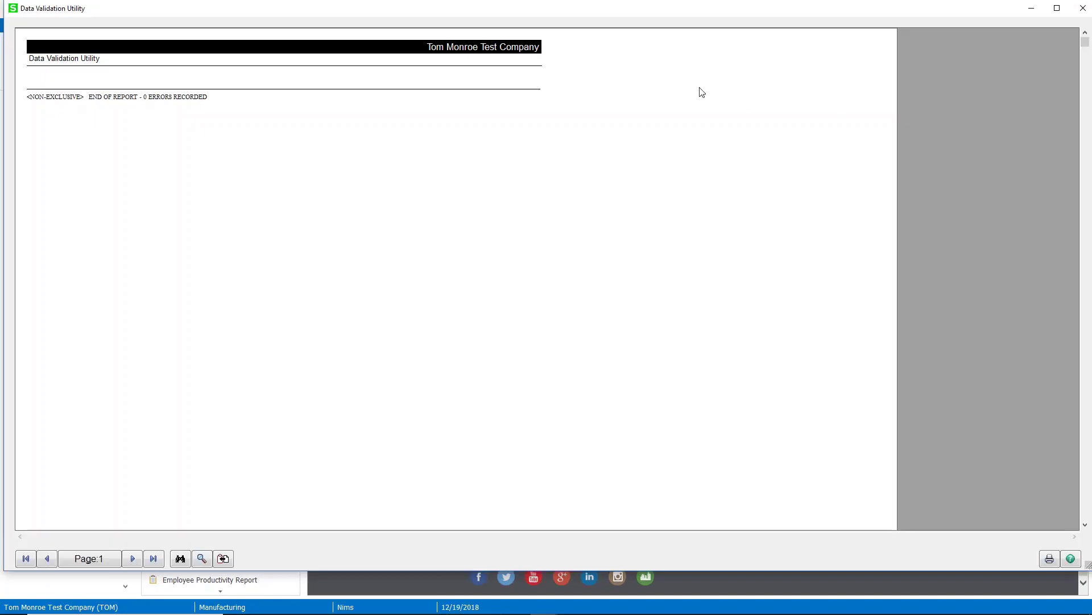
{"action": "left_click", "coordinate": [1081, 10]}
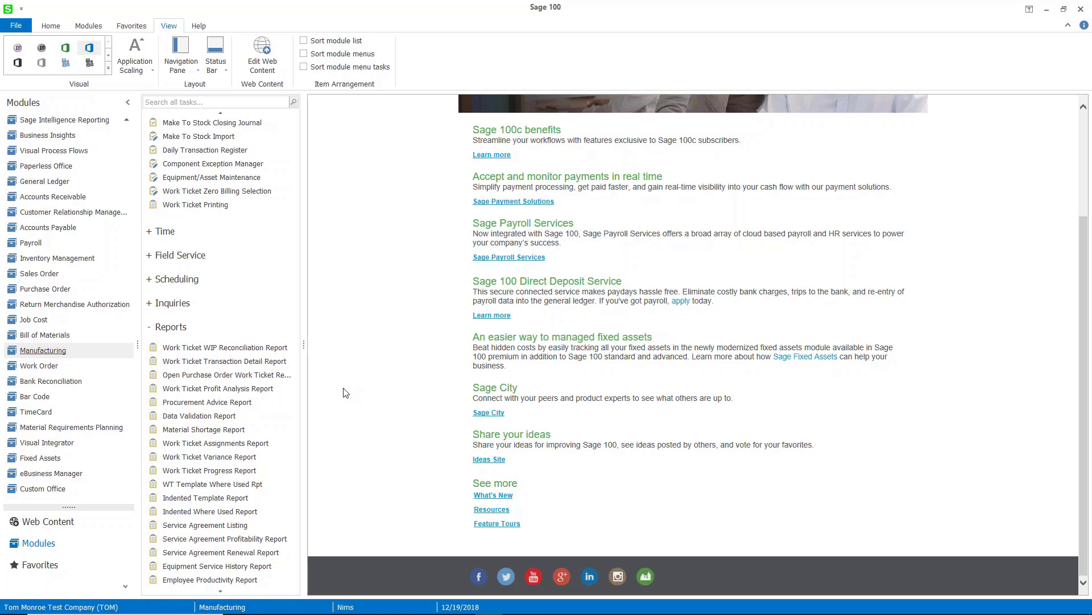
- Preview the Material Shortage Report for all work tickets in a maximized window, and close the preview and the report window
{"action": "left_click", "coordinate": [203, 430]}
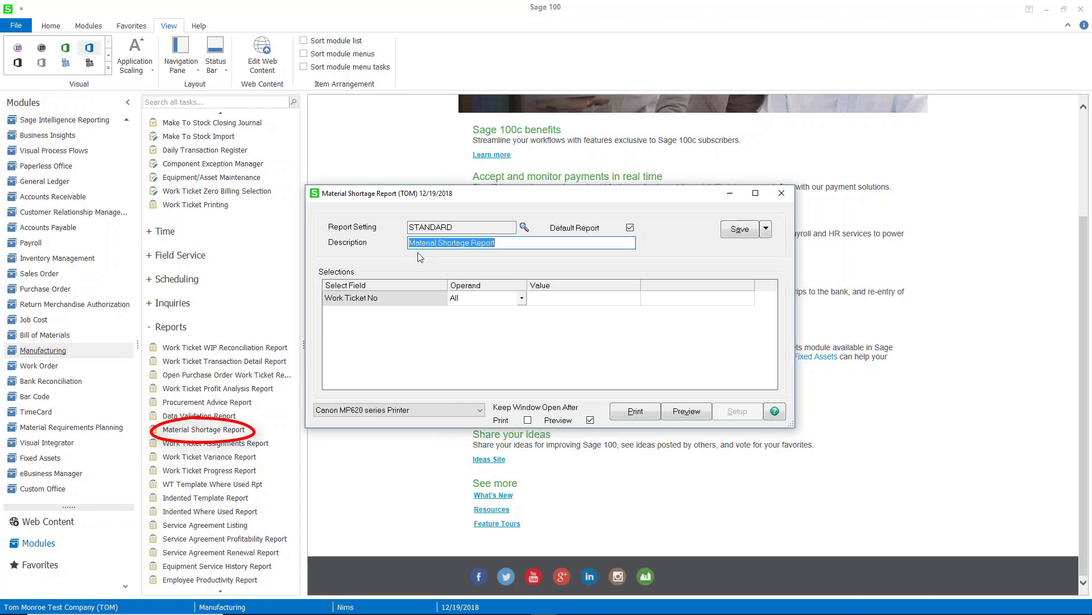
{"action": "left_click", "coordinate": [678, 414]}
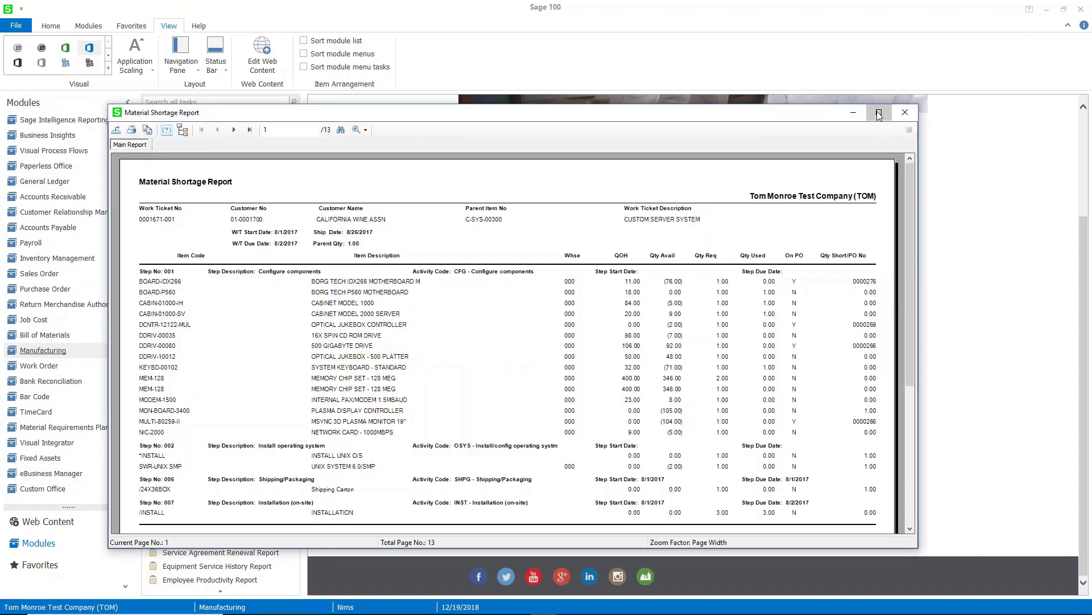
{"action": "left_click", "coordinate": [879, 113]}
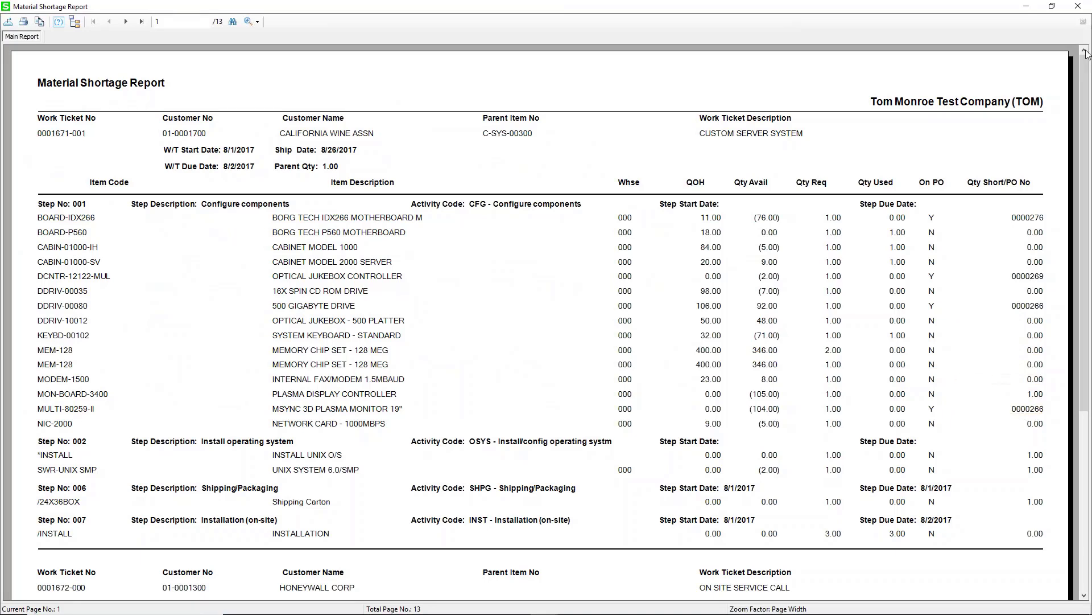
{"action": "left_click", "coordinate": [1076, 7]}
{"action": "left_click", "coordinate": [780, 191]}
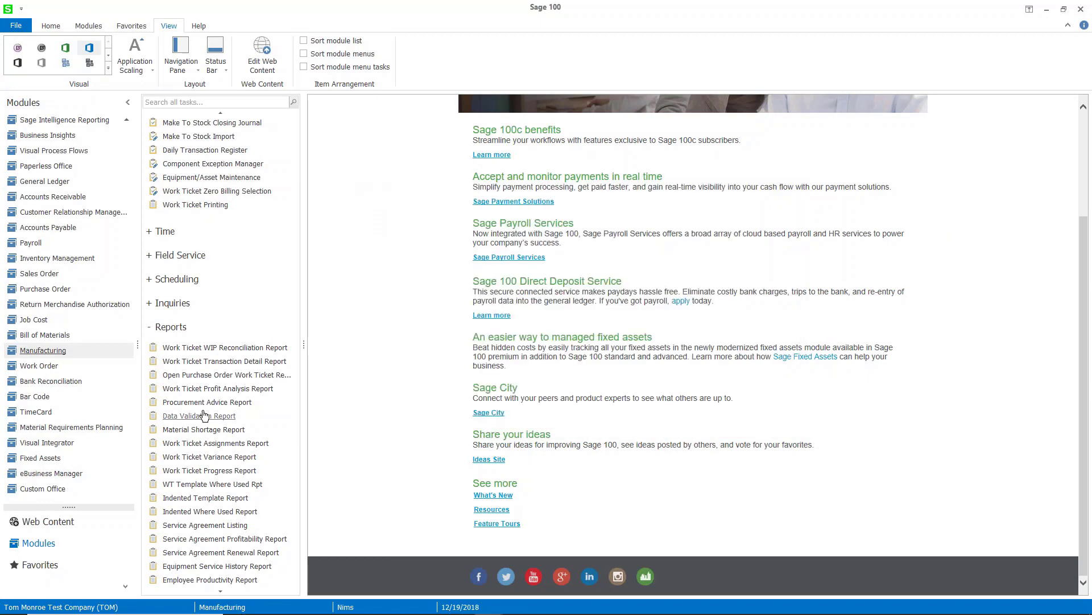